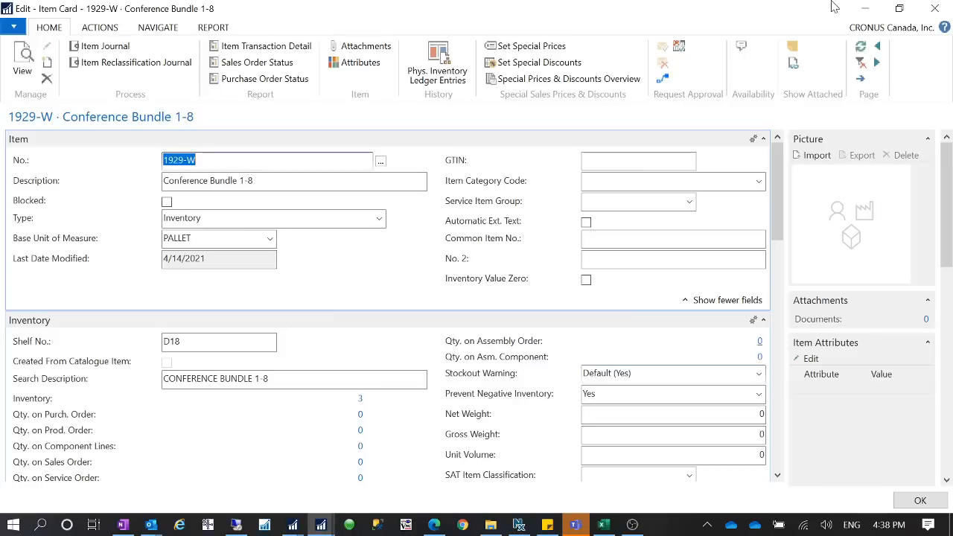
Step: Turn off Stockout Warning in Sales & Receivables Setup and close the setup page
{"action": "left_click", "coordinate": [865, 8]}
{"action": "left_click", "coordinate": [865, 30]}
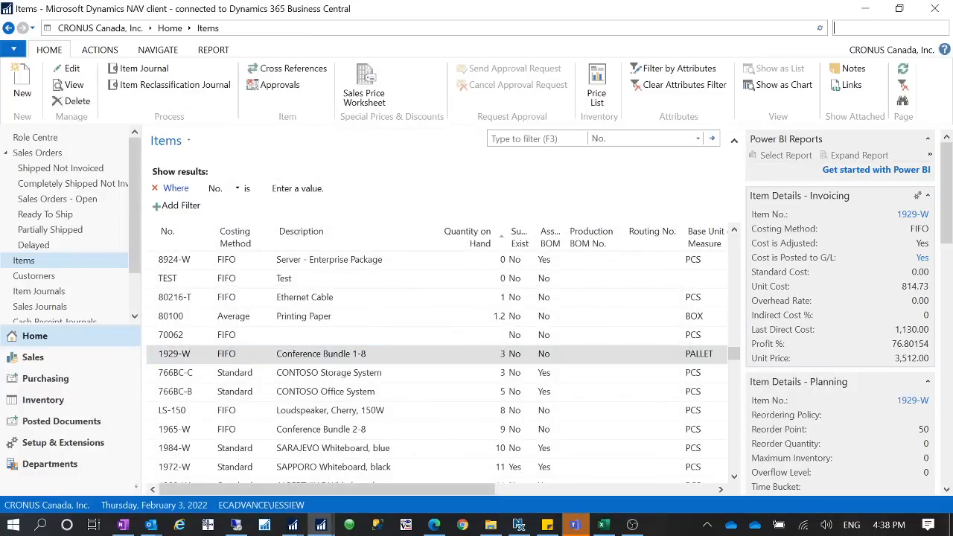
{"action": "type", "text": "sales & re"}
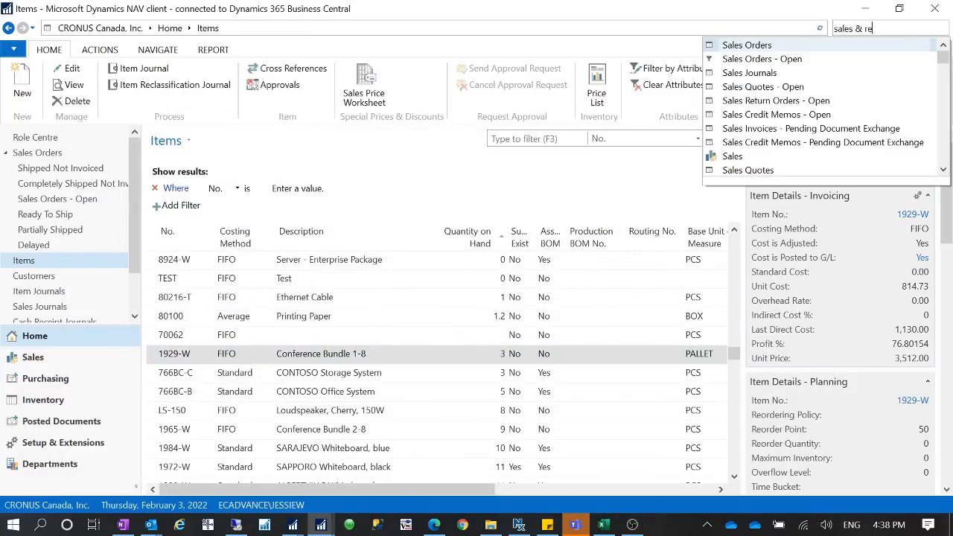
{"action": "left_click", "coordinate": [772, 48]}
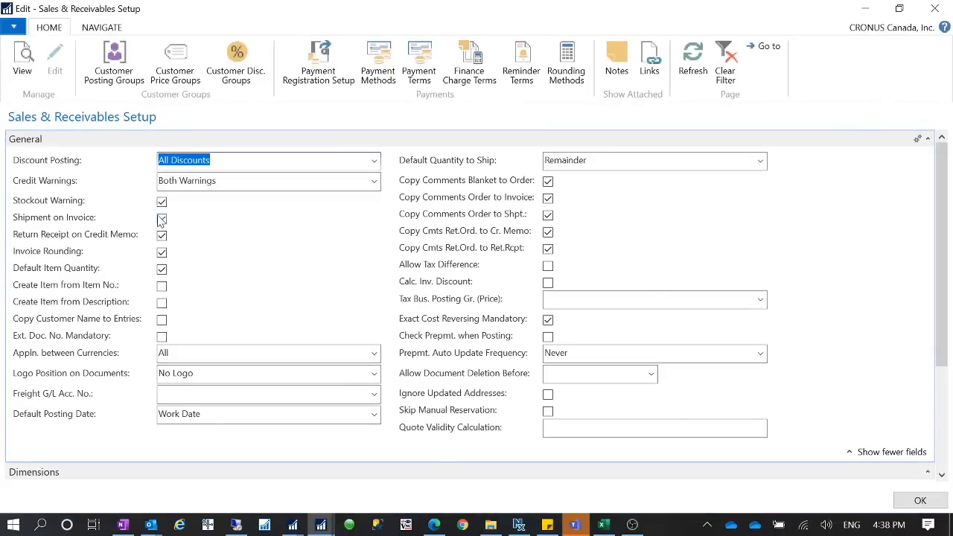
{"action": "mouse_move", "coordinate": [10, 211]}
{"action": "left_click", "coordinate": [162, 203]}
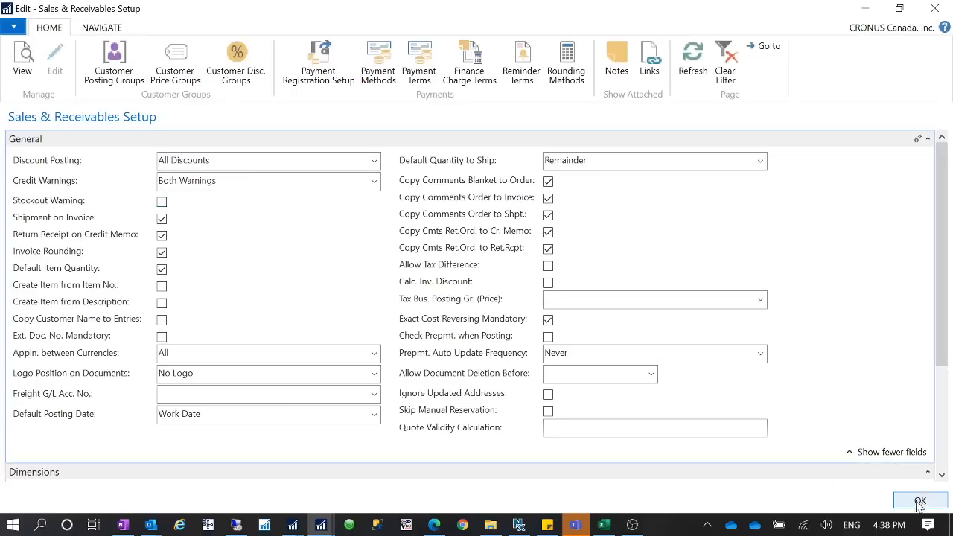
{"action": "left_click", "coordinate": [920, 500]}
Step: Open the item card for 766BC-B to check its default Stockout Warning, and close the card
{"action": "left_click", "coordinate": [248, 398]}
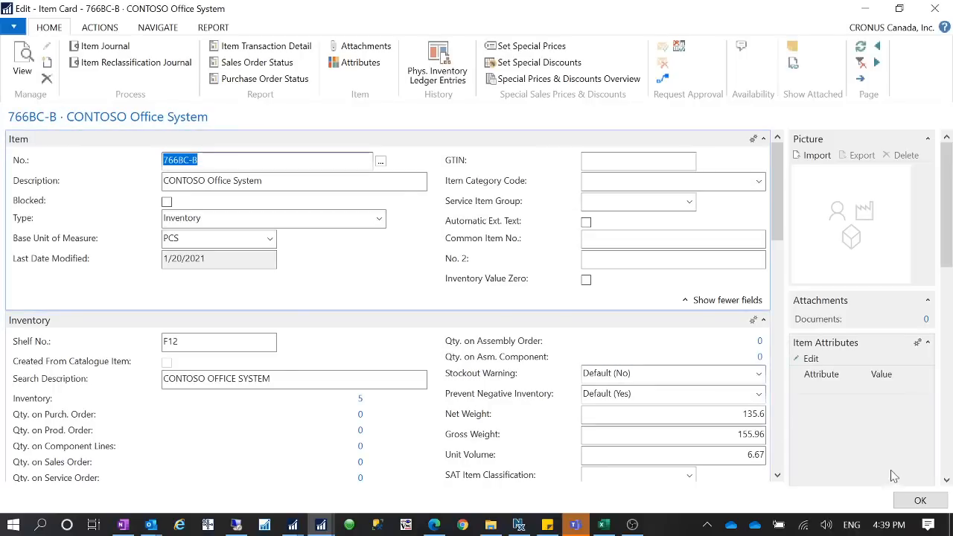
{"action": "left_click", "coordinate": [920, 503]}
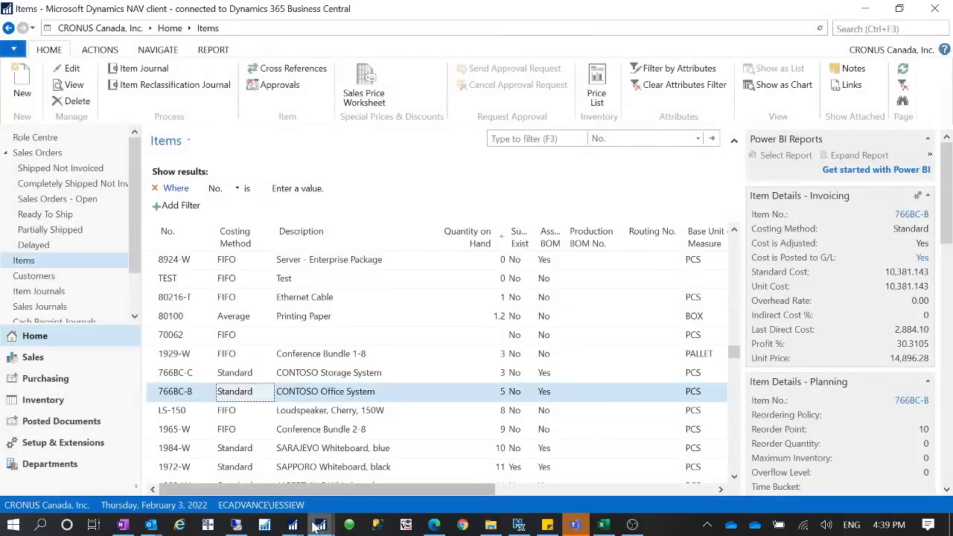
Step: From the Items list, reopen Sales & Receivables Setup, turn Stockout Warning on, and close the setup page
{"action": "mouse_move", "coordinate": [321, 525]}
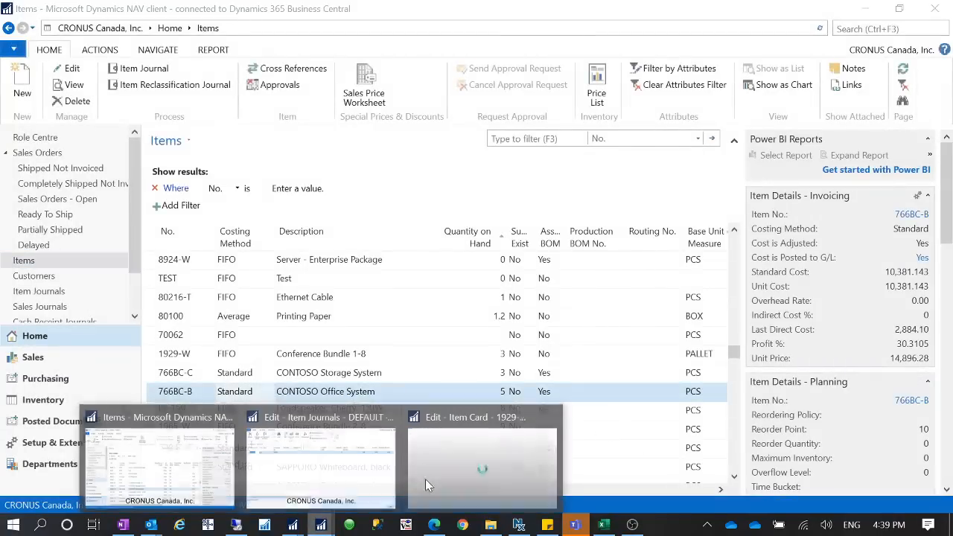
{"action": "left_click", "coordinate": [220, 486]}
{"action": "left_click", "coordinate": [834, 28]}
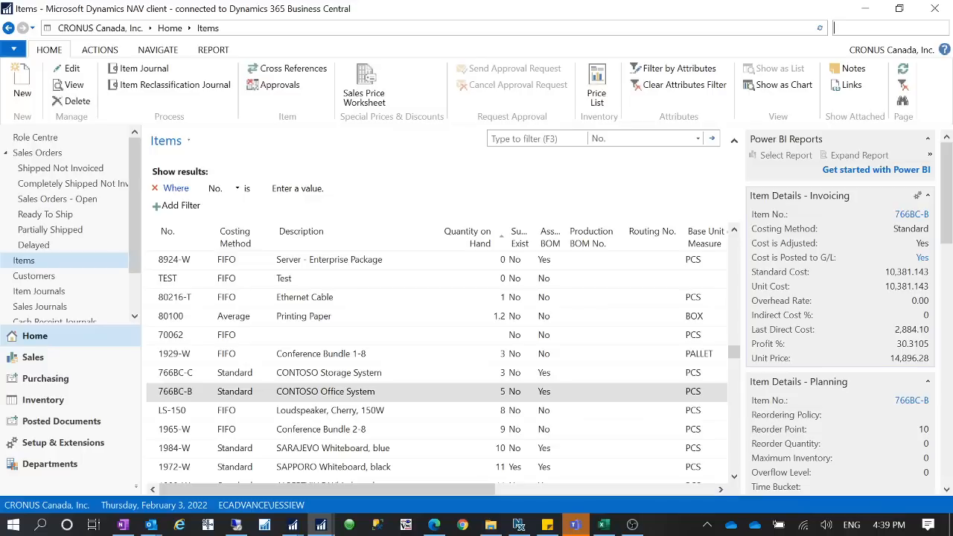
{"action": "type", "text": "sales &"}
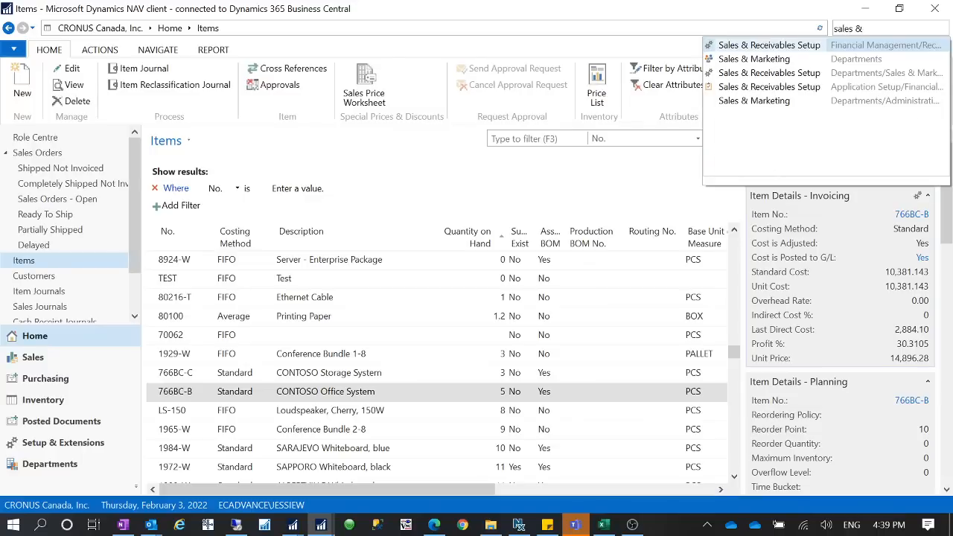
{"action": "left_click", "coordinate": [711, 45]}
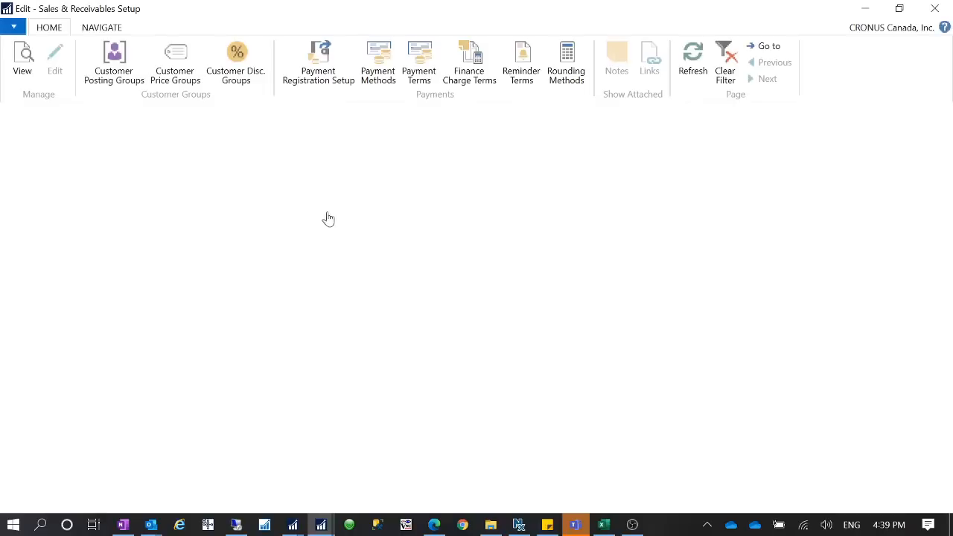
{"action": "left_click", "coordinate": [162, 202]}
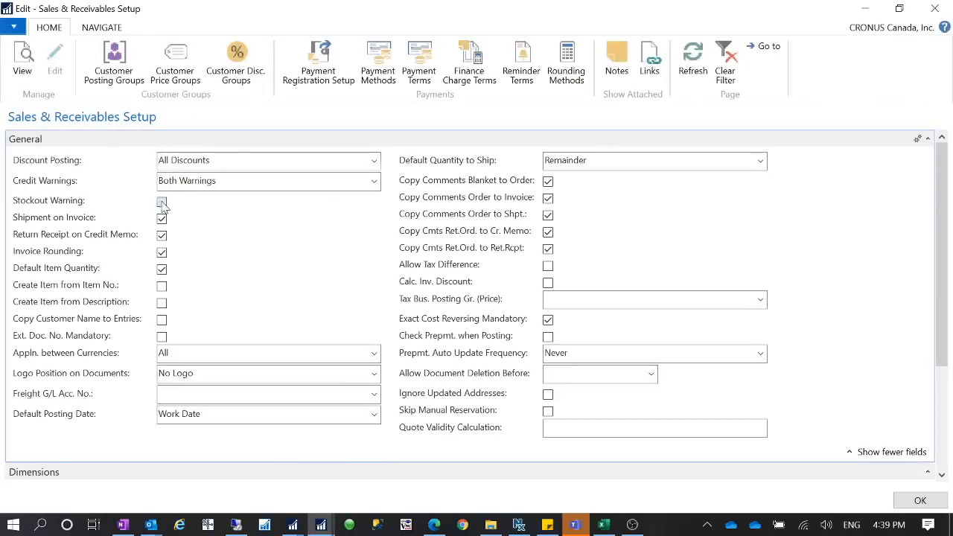
{"action": "left_click", "coordinate": [921, 501]}
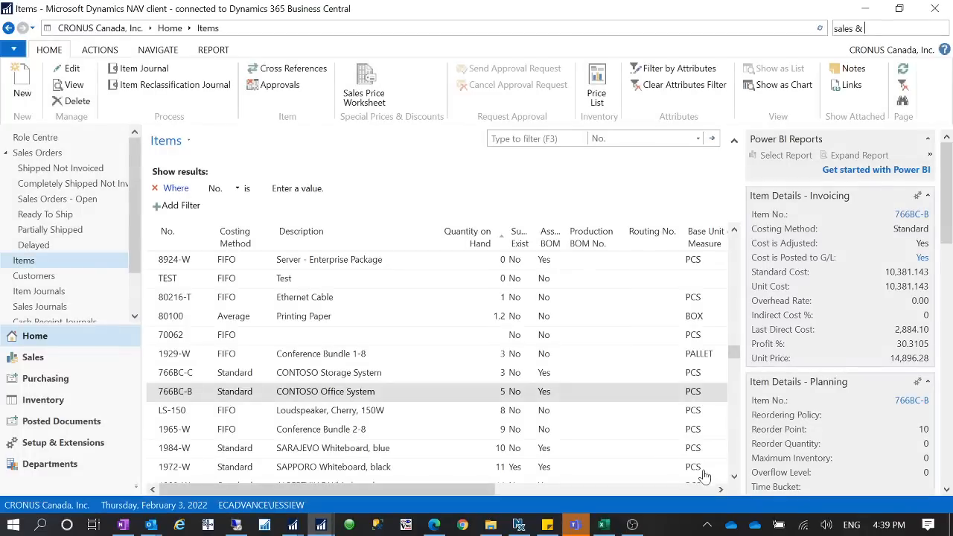
Step: On the item card for 1965-W, set Stockout Warning to No and switch it back to Default (Yes)
{"action": "left_click", "coordinate": [183, 431]}
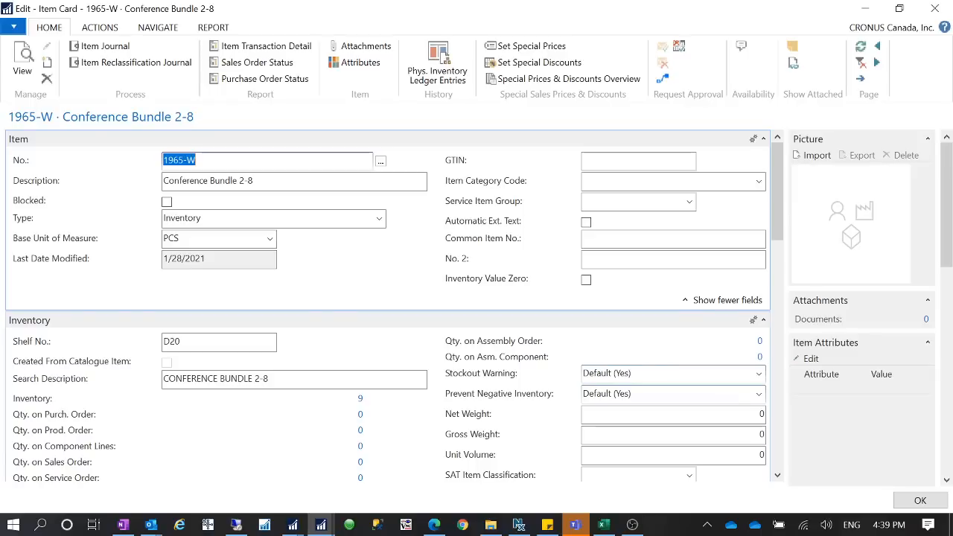
{"action": "left_click", "coordinate": [757, 379]}
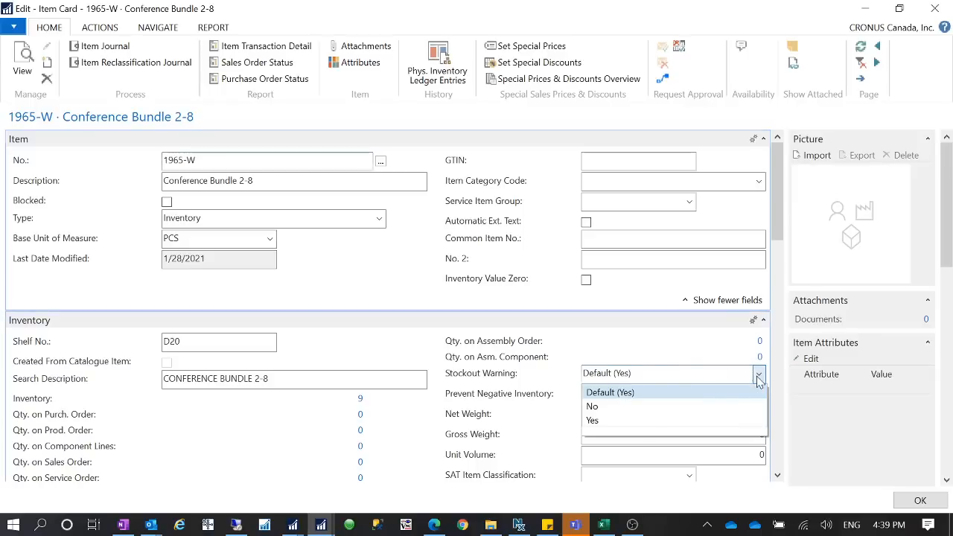
{"action": "left_click", "coordinate": [592, 407]}
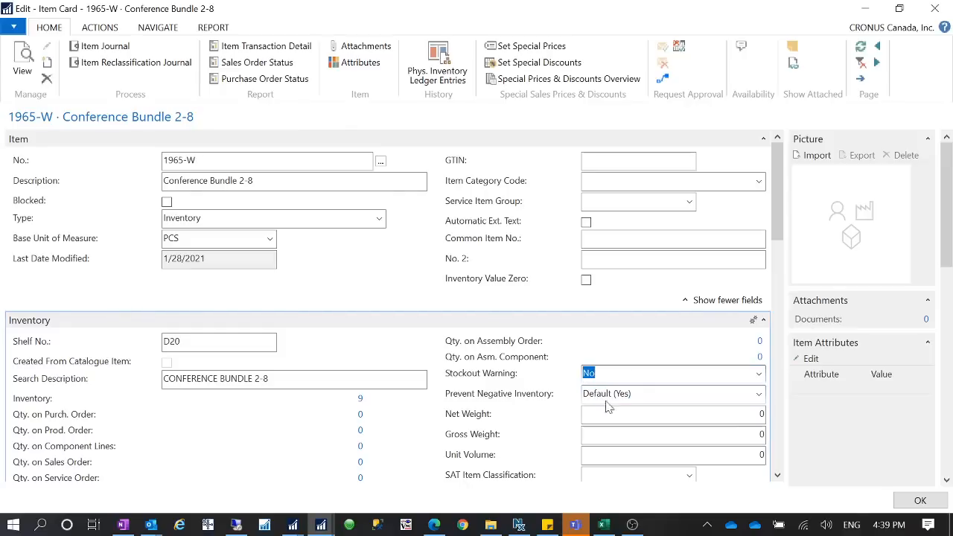
{"action": "left_click", "coordinate": [759, 377]}
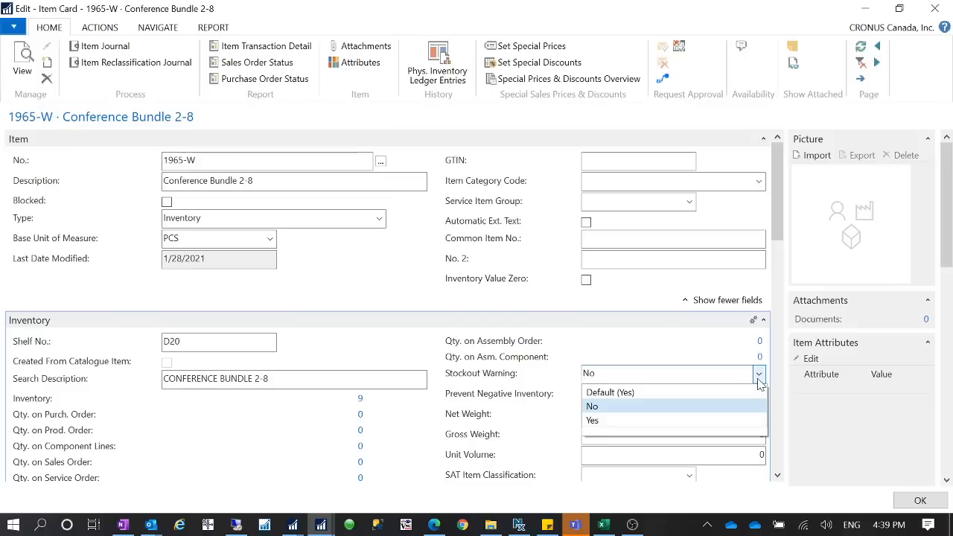
{"action": "left_click", "coordinate": [707, 396]}
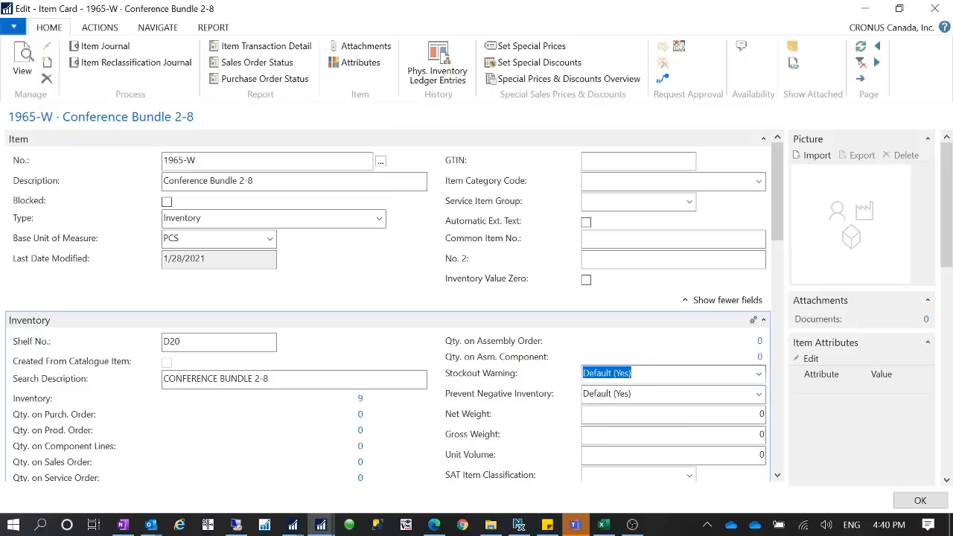
Step: Override item 1965-W's Stockout Warning with No once more, restore Default (Yes), and close the card
{"action": "left_click", "coordinate": [756, 377]}
{"action": "left_click", "coordinate": [592, 405]}
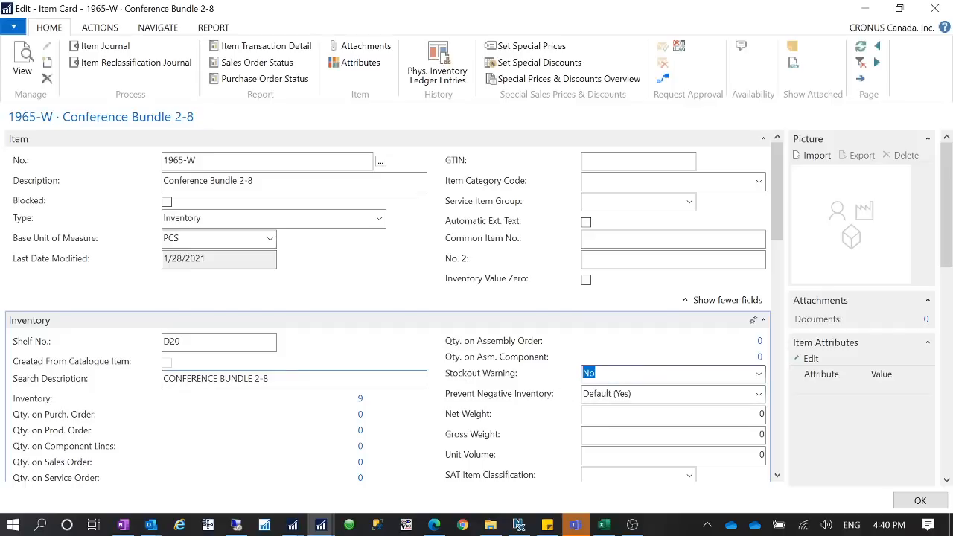
{"action": "left_click", "coordinate": [758, 374]}
{"action": "left_click", "coordinate": [630, 392]}
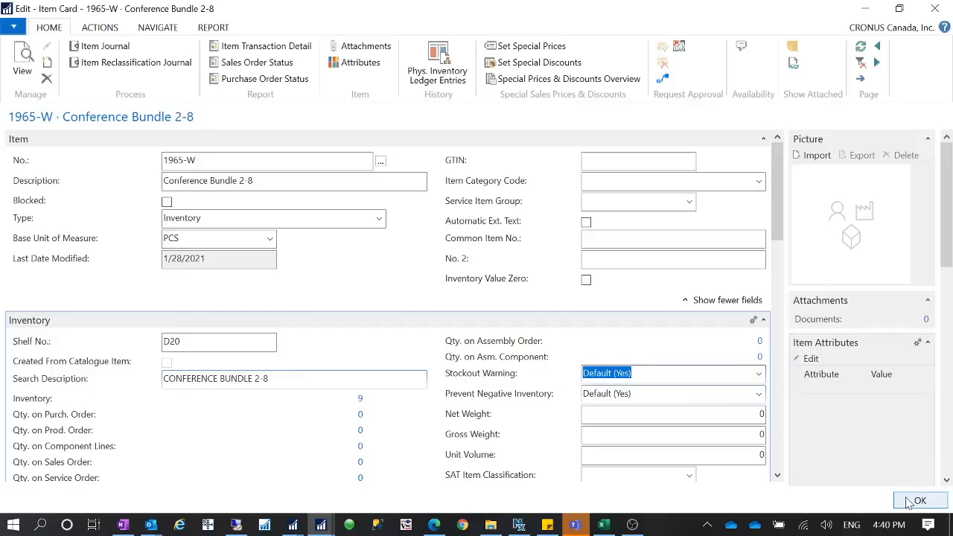
{"action": "left_click", "coordinate": [919, 501]}
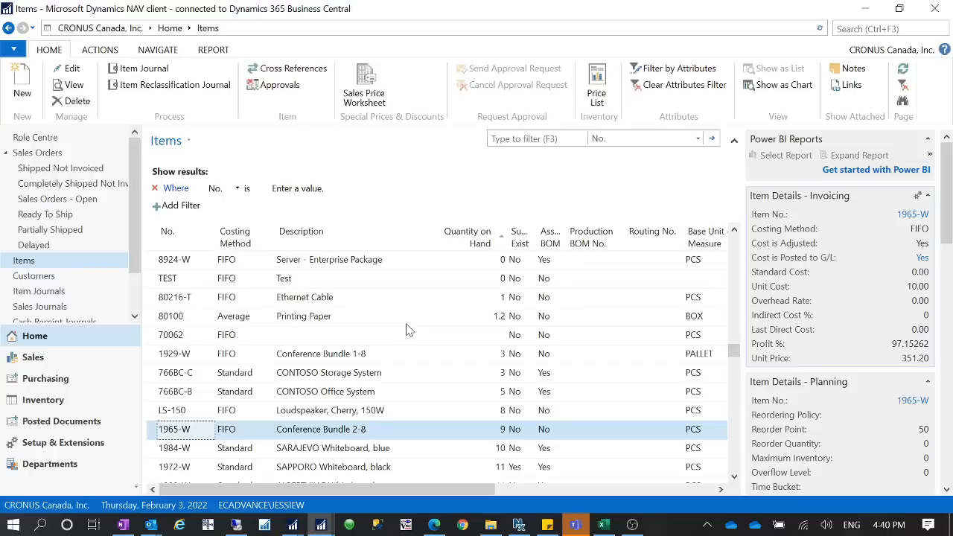
Step: Review Prevent Negative Inventory on item 1965-W's card, and turn that option off in Inventory Setup
{"action": "double_click", "coordinate": [196, 433]}
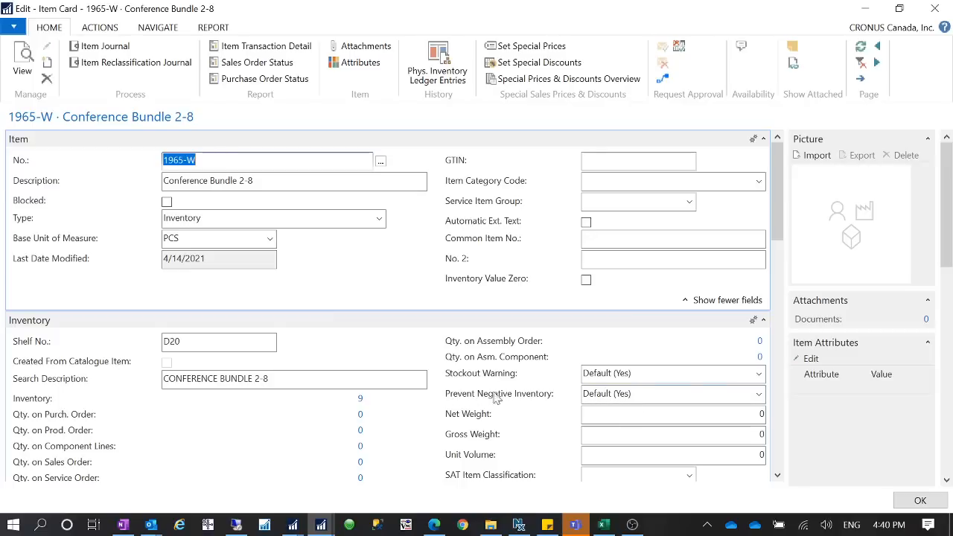
{"action": "left_click", "coordinate": [864, 11]}
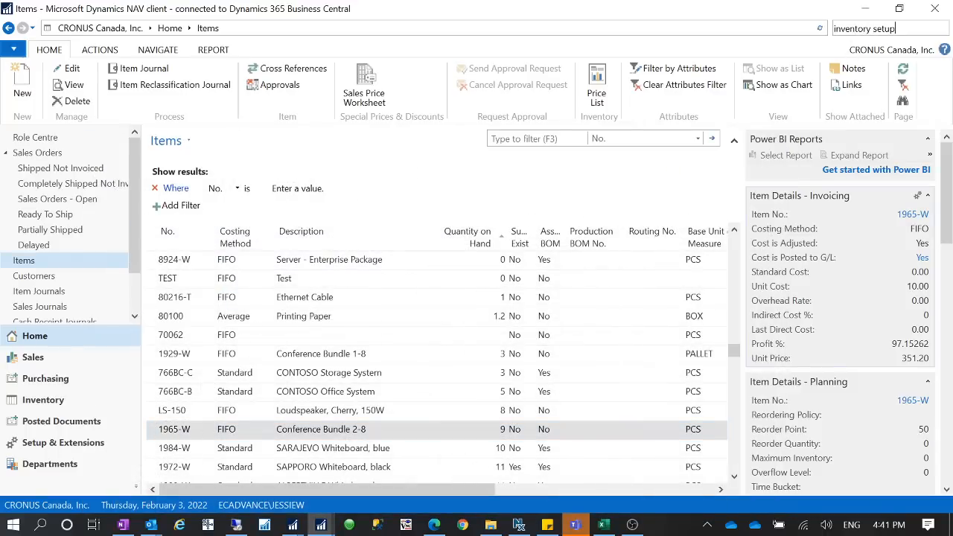
{"action": "type", "text": "inventory setup"}
{"action": "key", "text": "Return"}
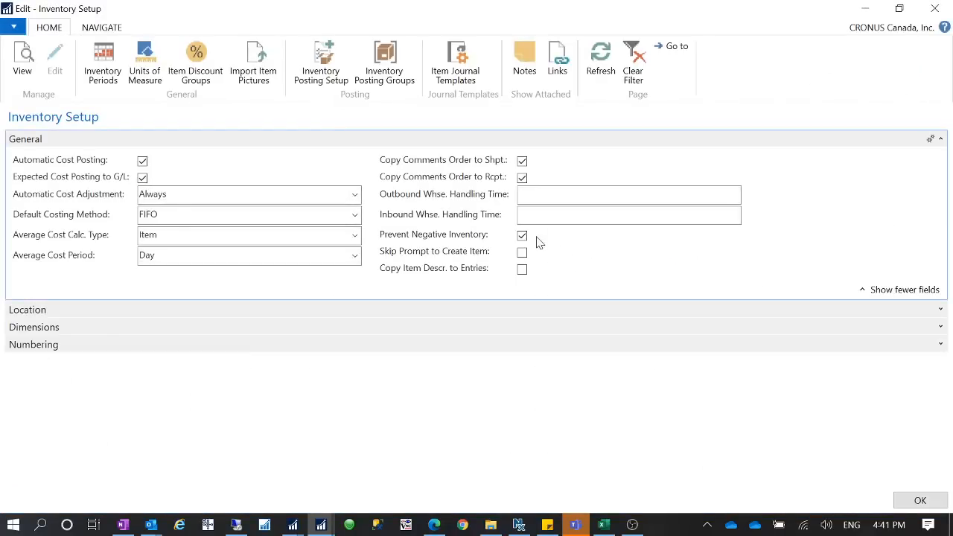
{"action": "left_click", "coordinate": [523, 236]}
{"action": "left_click", "coordinate": [899, 503]}
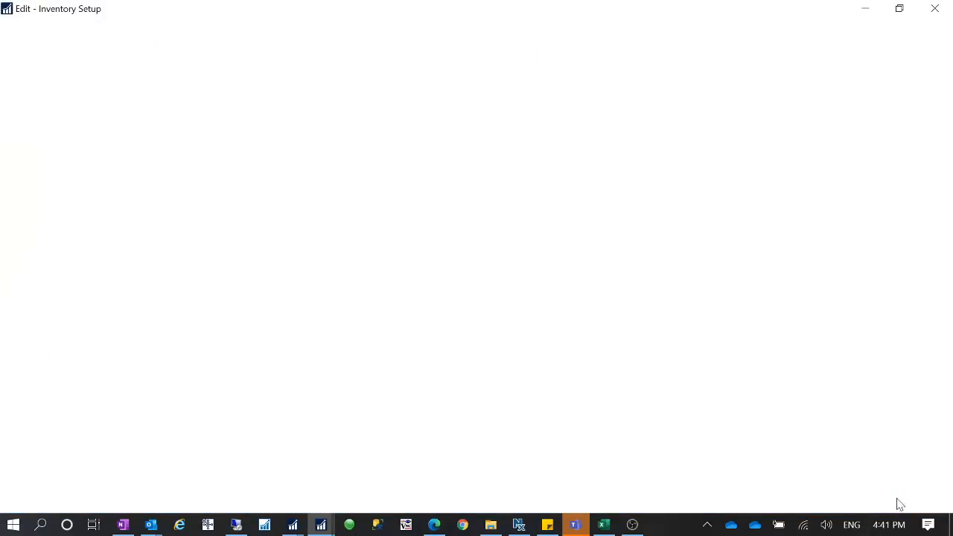
Step: Open the item card for 766BC-C to check its default Prevent Negative Inventory value, and close the card
{"action": "left_click", "coordinate": [183, 372]}
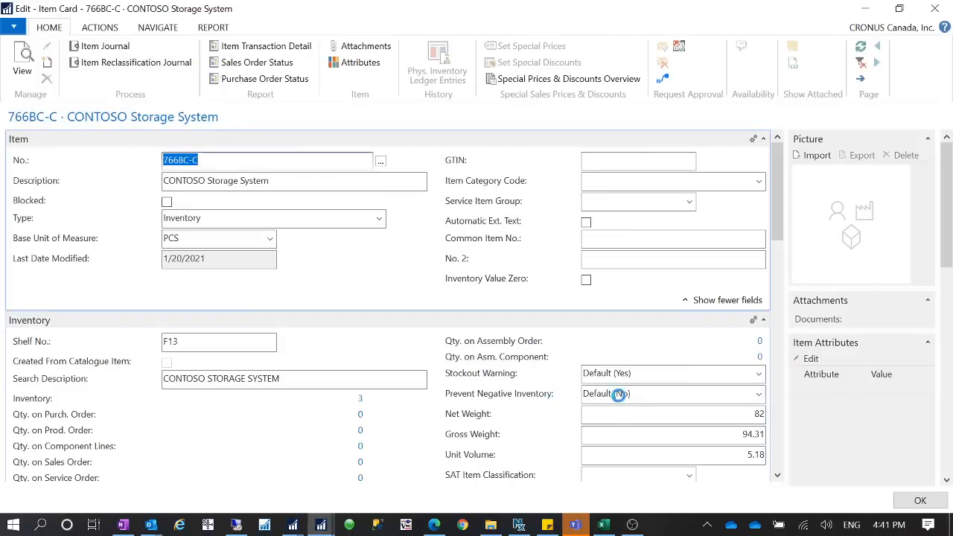
{"action": "left_click", "coordinate": [908, 502]}
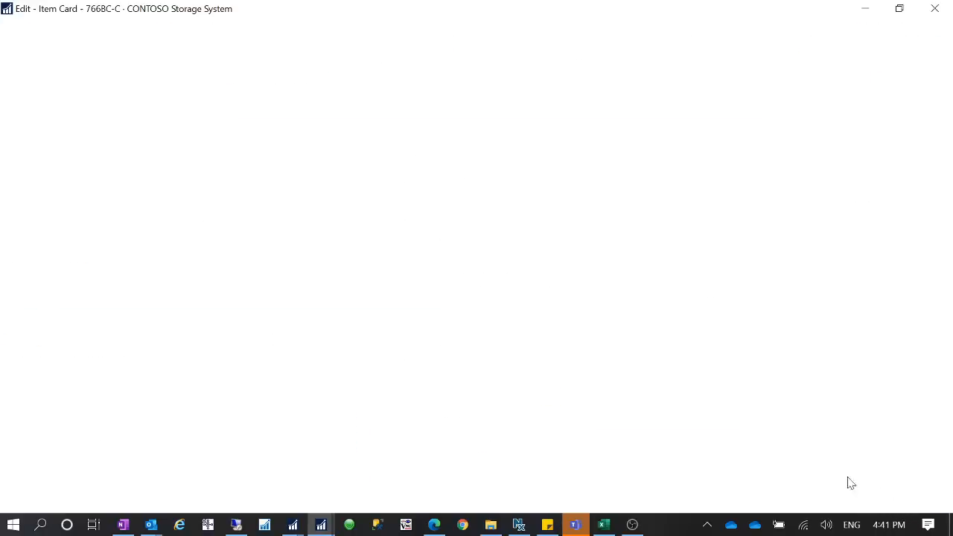
Step: Turn Prevent Negative Inventory on in Inventory Setup and close the setup page
{"action": "left_click", "coordinate": [878, 28]}
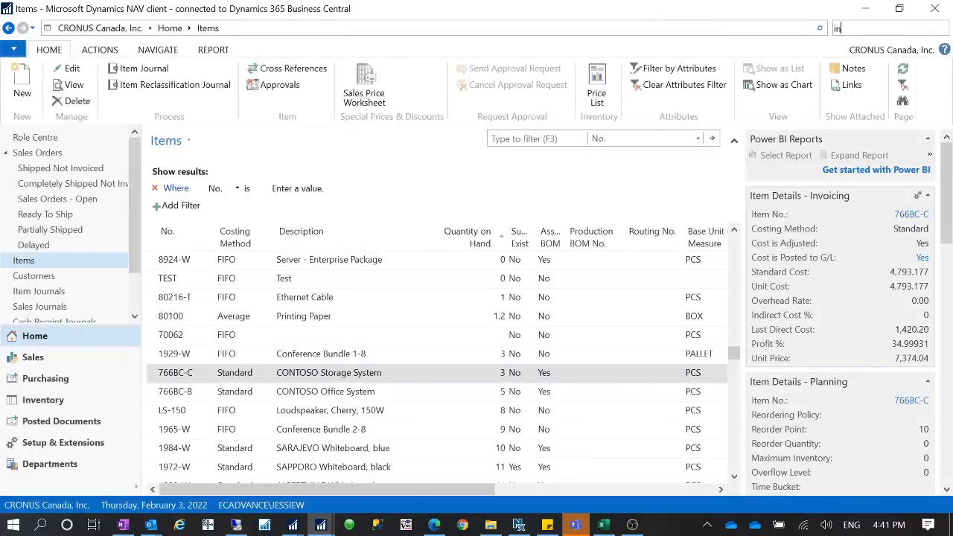
{"action": "type", "text": "inventory setup"}
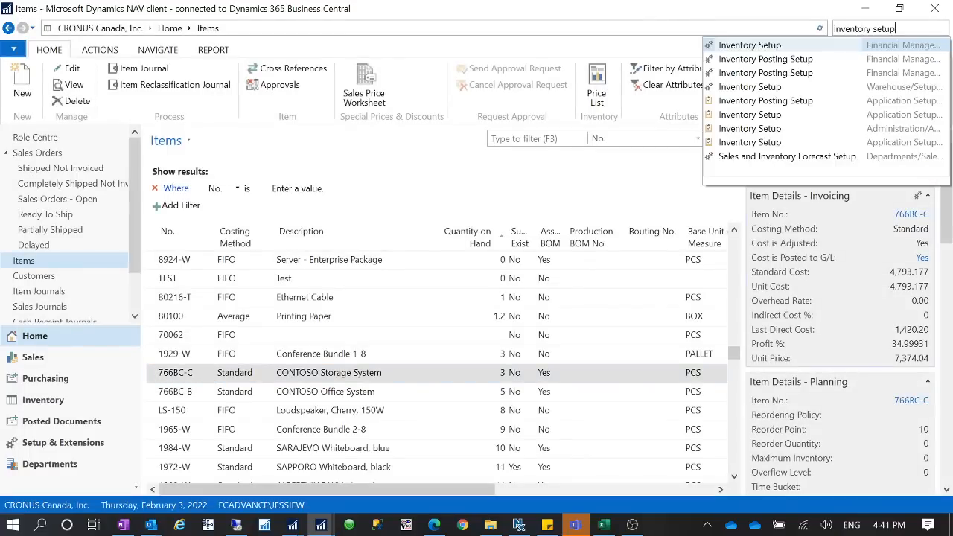
{"action": "left_click", "coordinate": [755, 51]}
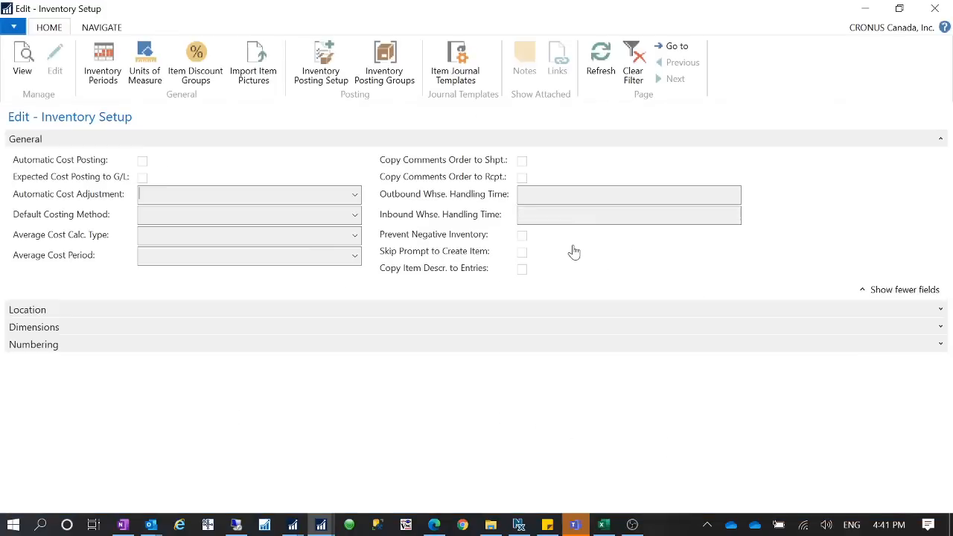
{"action": "left_click", "coordinate": [523, 236]}
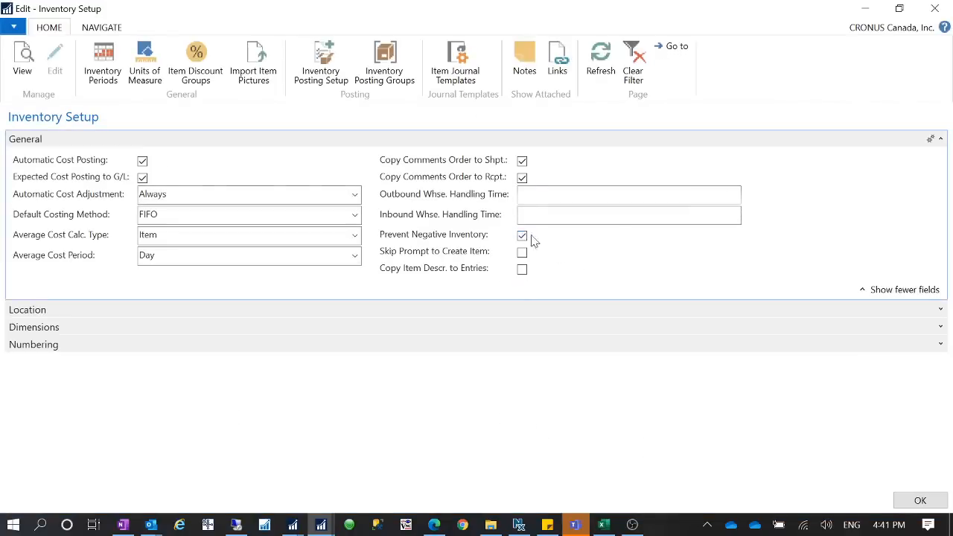
{"action": "left_click", "coordinate": [919, 500]}
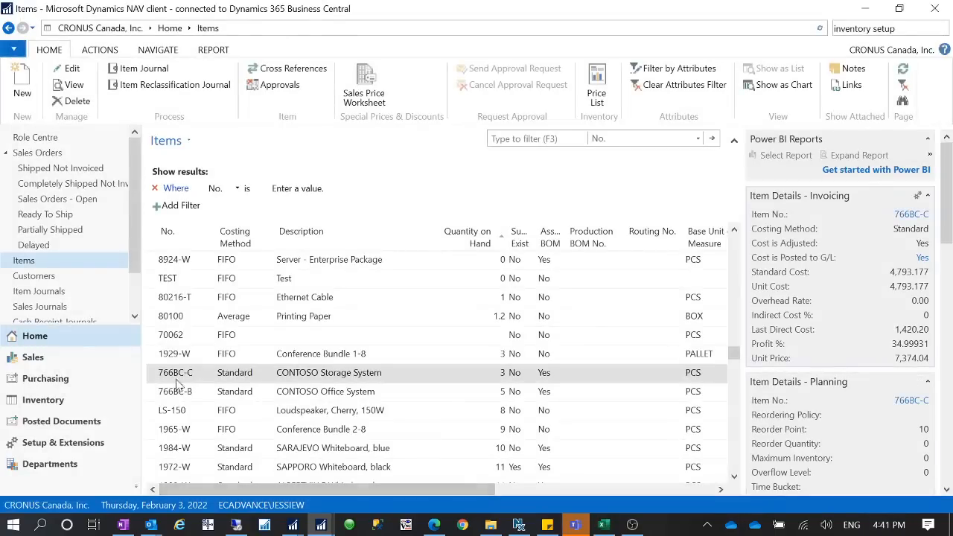
Step: On the item card for 766BC-B, set Prevent Negative Inventory to No and switch it back to Default (Yes)
{"action": "left_click", "coordinate": [185, 393]}
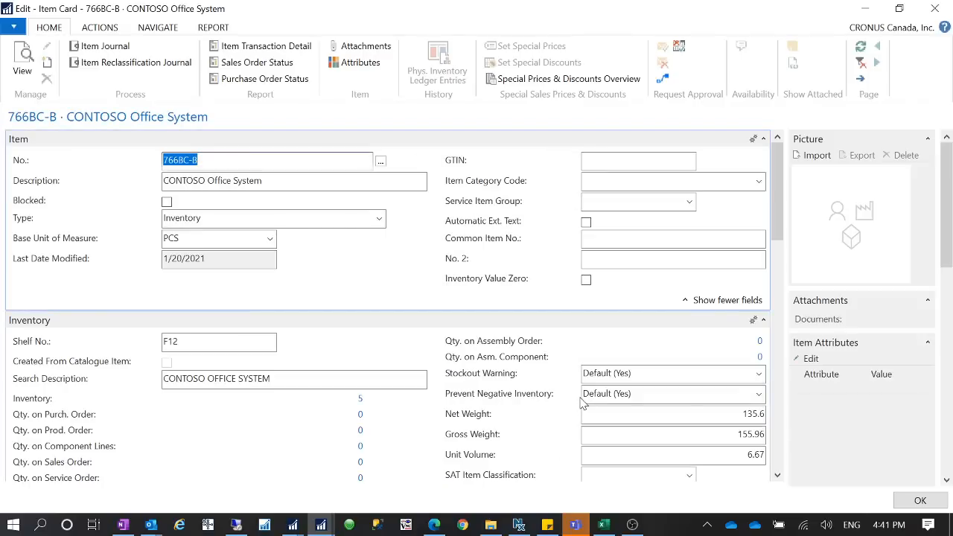
{"action": "left_click", "coordinate": [759, 397]}
{"action": "left_click", "coordinate": [759, 396]}
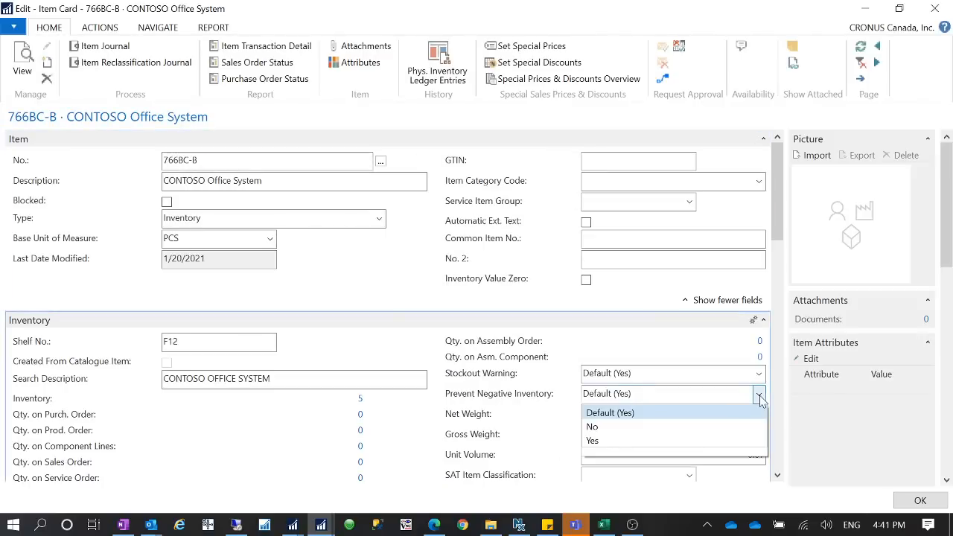
{"action": "left_click", "coordinate": [592, 427]}
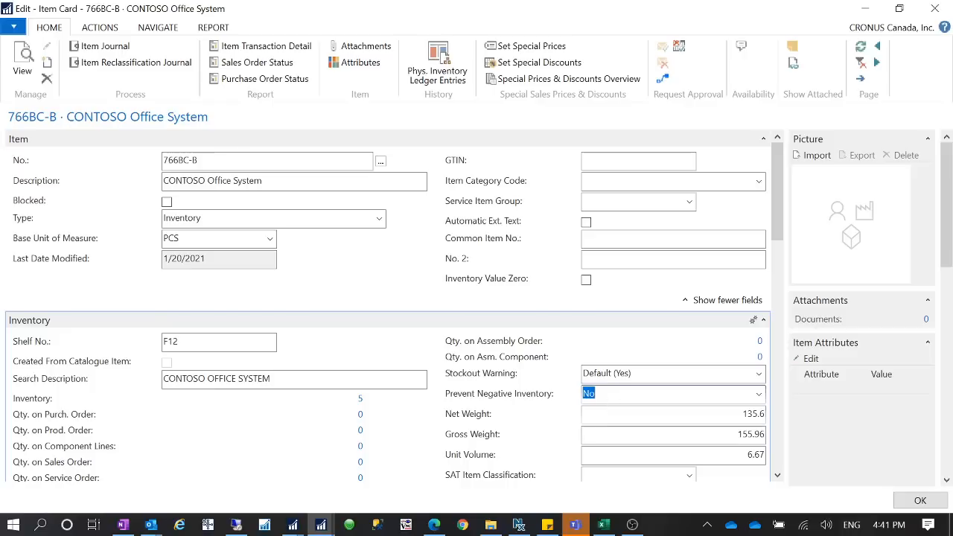
{"action": "left_click", "coordinate": [759, 394]}
{"action": "left_click", "coordinate": [680, 414]}
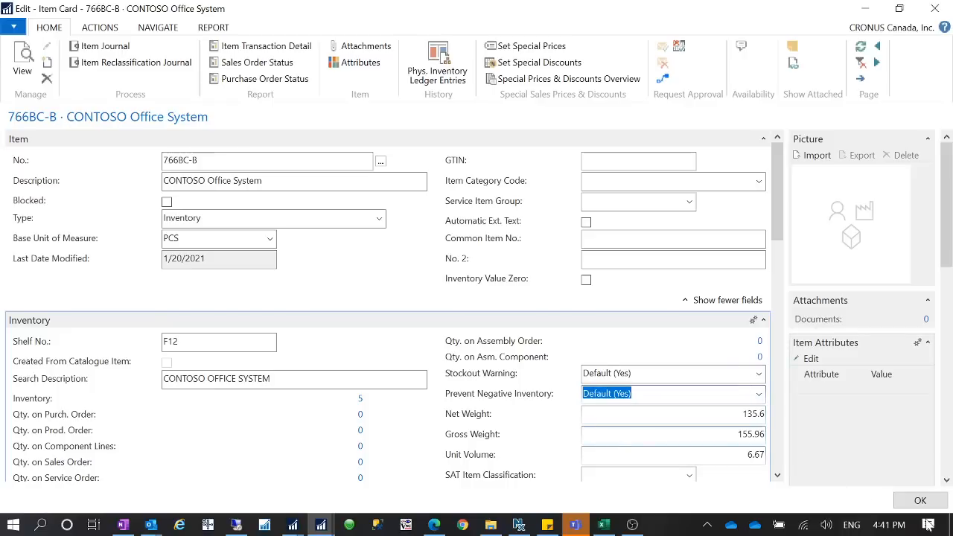
Step: Close the 766BC-B card and open the item card for 1929-W to check its Stockout Warning and Prevent Negative Inventory settings
{"action": "left_click", "coordinate": [919, 501]}
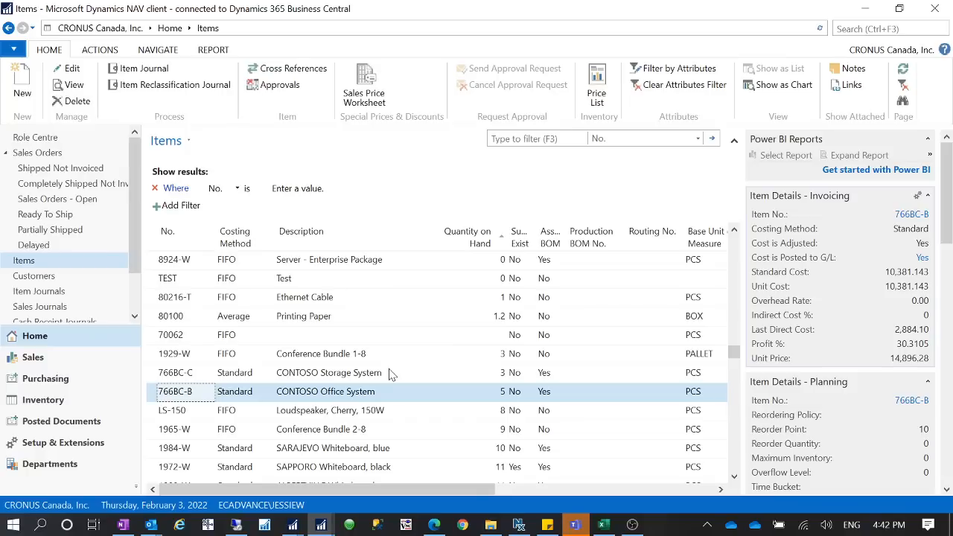
{"action": "scroll", "coordinate": [395, 376], "scroll_direction": "up", "scroll_amount": 15}
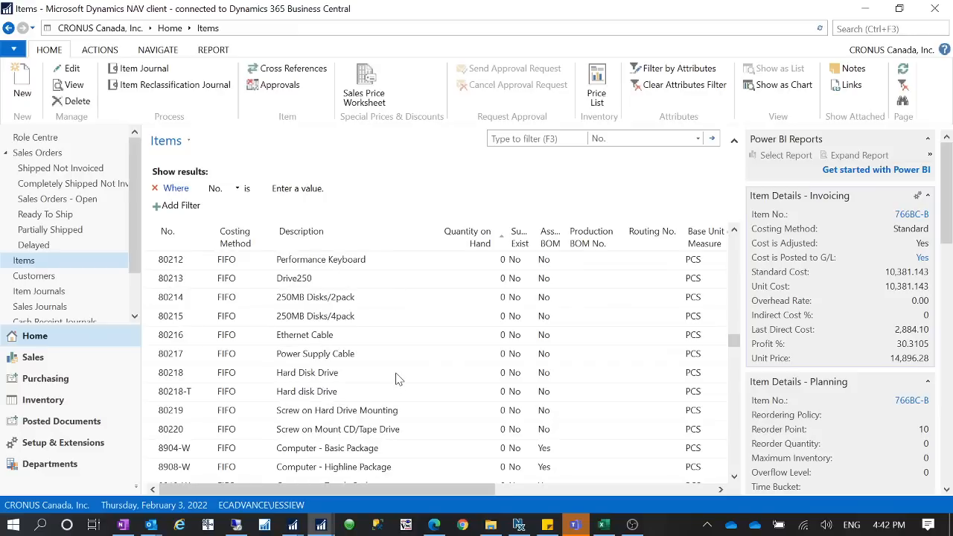
{"action": "scroll", "coordinate": [483, 335], "scroll_direction": "down", "scroll_amount": 15}
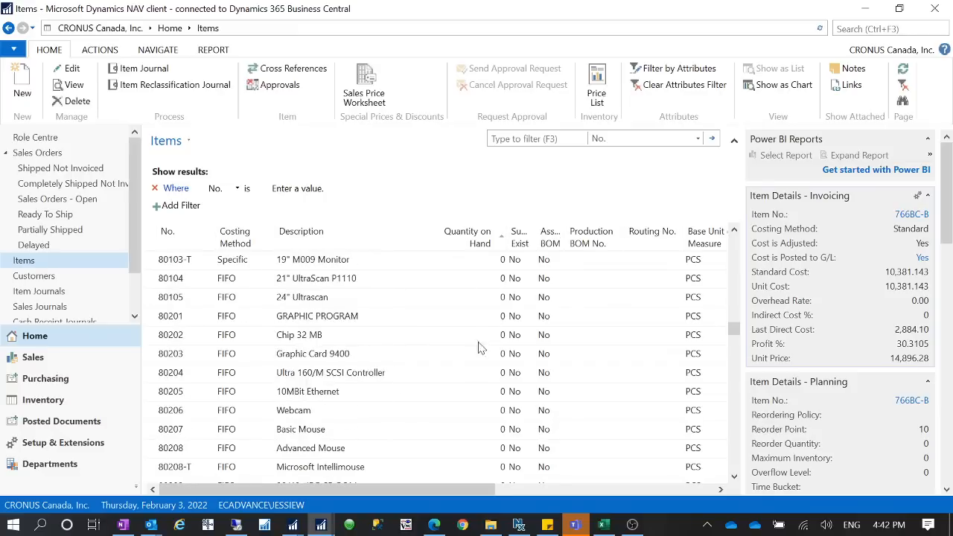
{"action": "scroll", "coordinate": [469, 365], "scroll_direction": "up", "scroll_amount": 1}
{"action": "scroll", "coordinate": [462, 377], "scroll_direction": "down", "scroll_amount": 1}
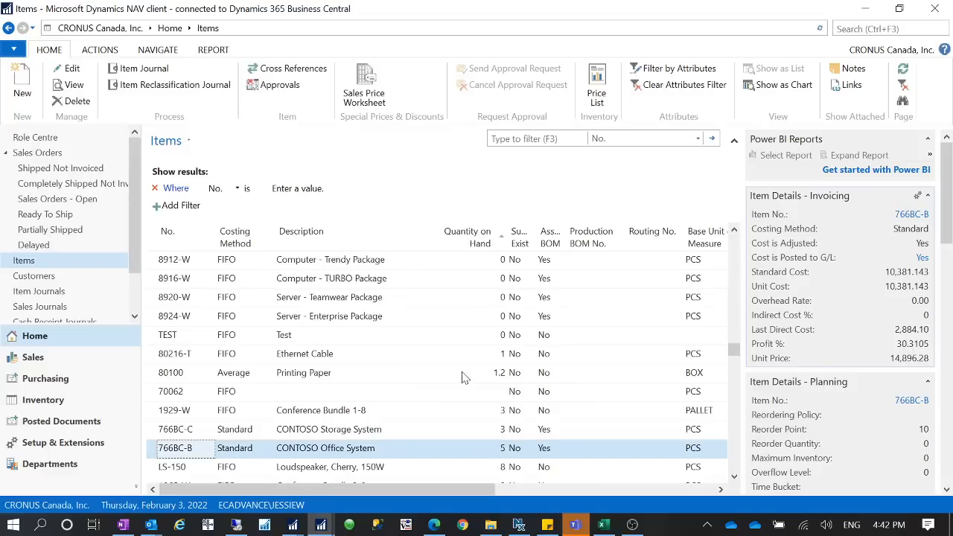
{"action": "left_click", "coordinate": [165, 415]}
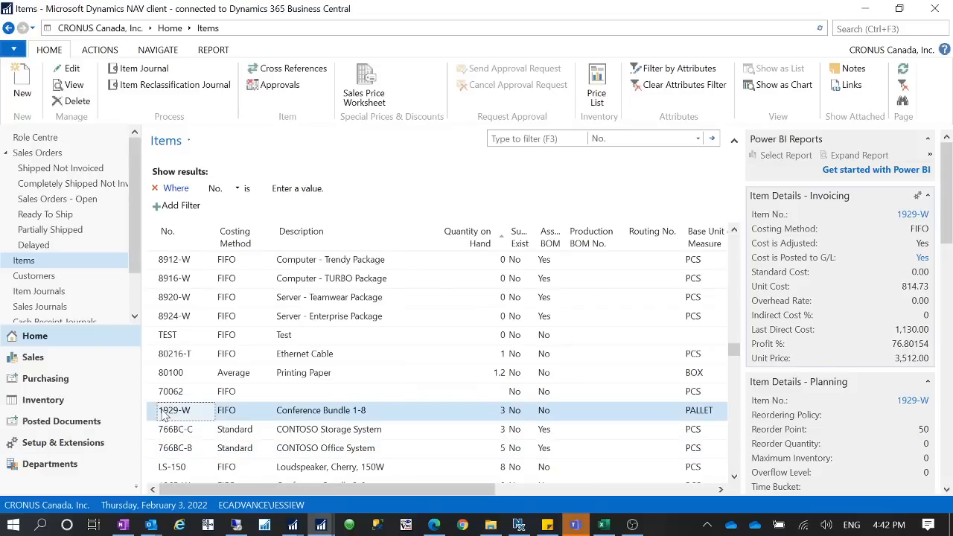
{"action": "double_click", "coordinate": [543, 410]}
{"action": "scroll", "coordinate": [658, 385], "scroll_direction": "down", "scroll_amount": 5}
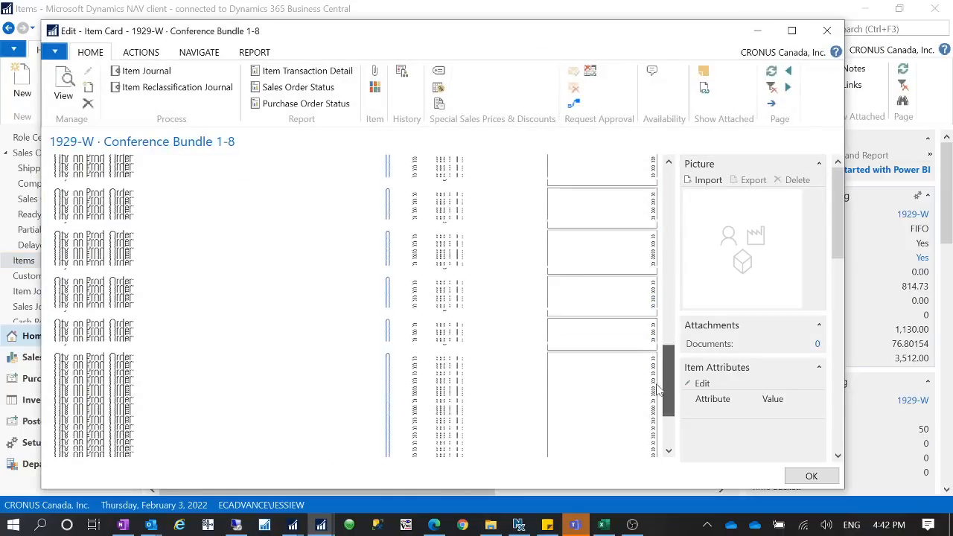
{"action": "scroll", "coordinate": [655, 409], "scroll_direction": "down", "scroll_amount": 3}
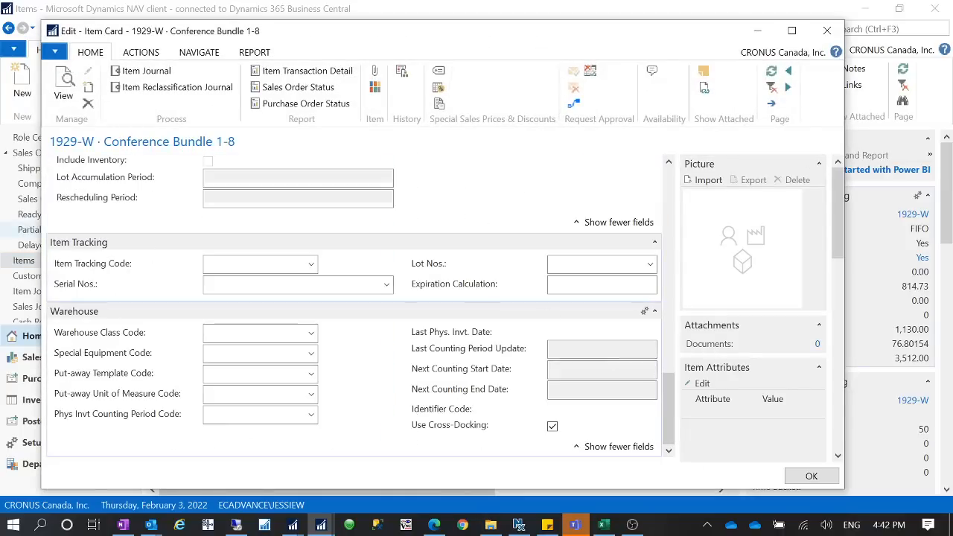
{"action": "left_click_drag", "start_coordinate": [667, 416], "coordinate": [660, 253]}
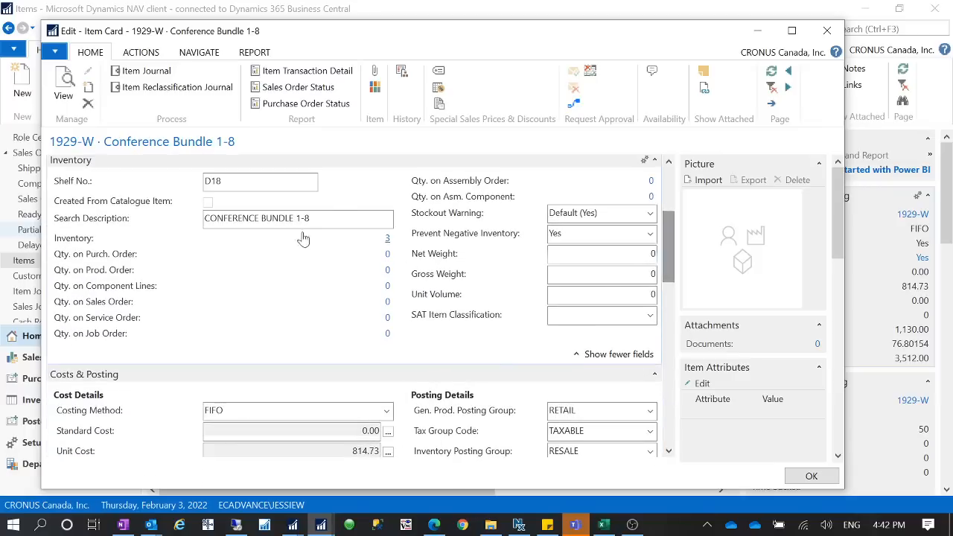
Step: Review the location and remaining quantities in the item ledger entries behind 1929-W's inventory, and close the entries
{"action": "left_click", "coordinate": [386, 238]}
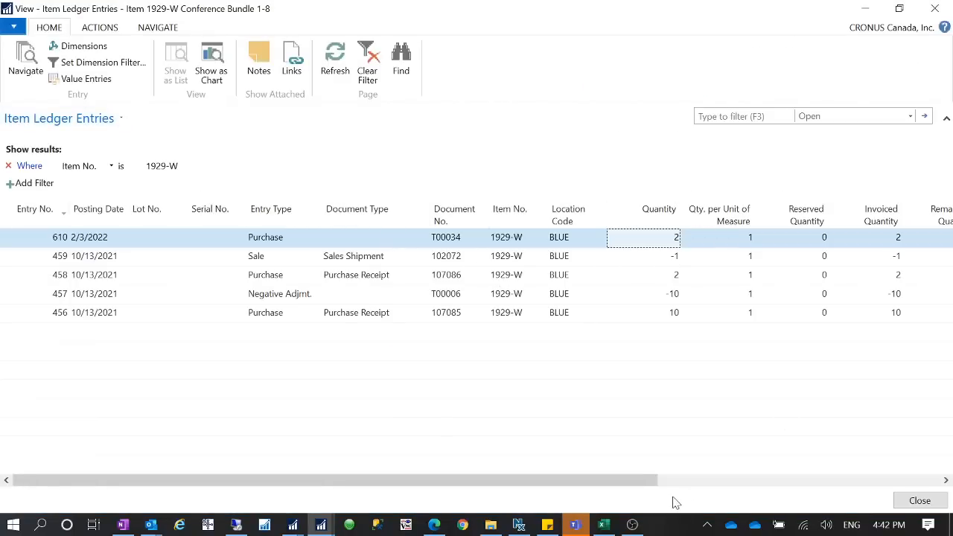
{"action": "left_click_drag", "start_coordinate": [637, 480], "coordinate": [919, 482]}
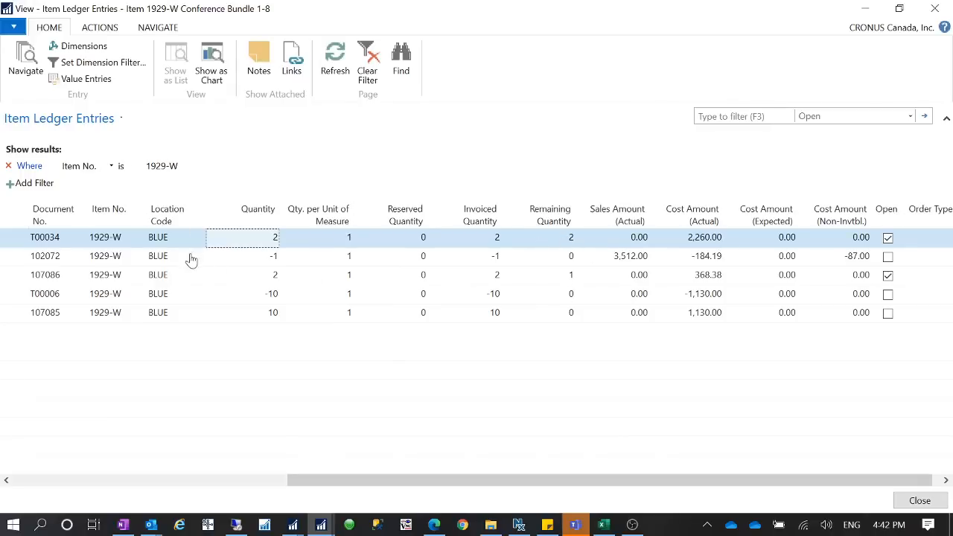
{"action": "left_click", "coordinate": [919, 500]}
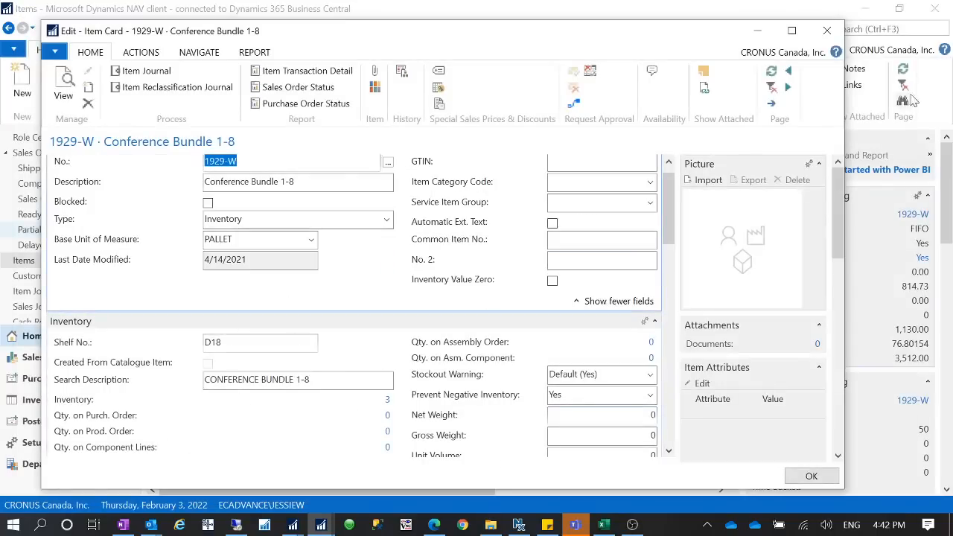
Step: Open the item journal from the maximized 1929-W item card and set the line's entry type to Sale
{"action": "left_click", "coordinate": [792, 31]}
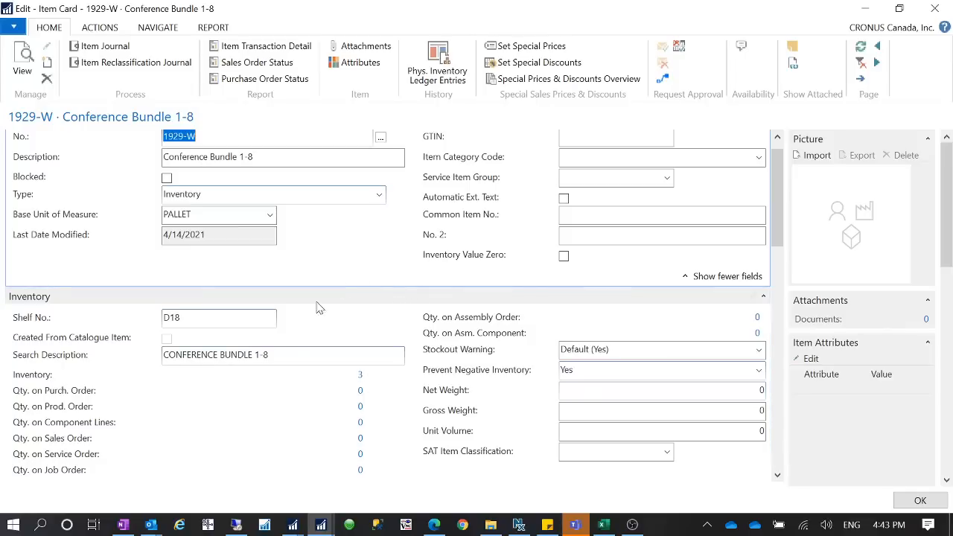
{"action": "scroll", "coordinate": [328, 298], "scroll_direction": "up", "scroll_amount": 1}
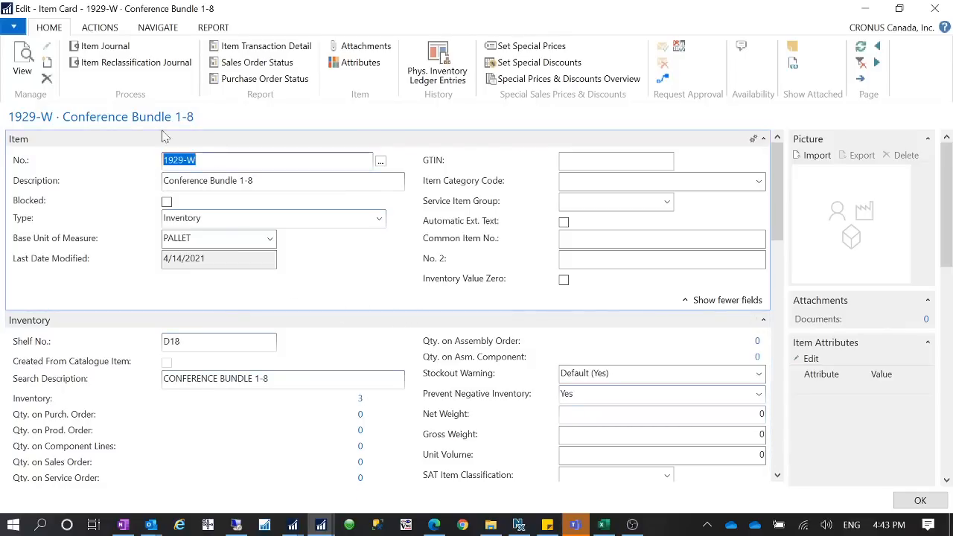
{"action": "left_click", "coordinate": [104, 46]}
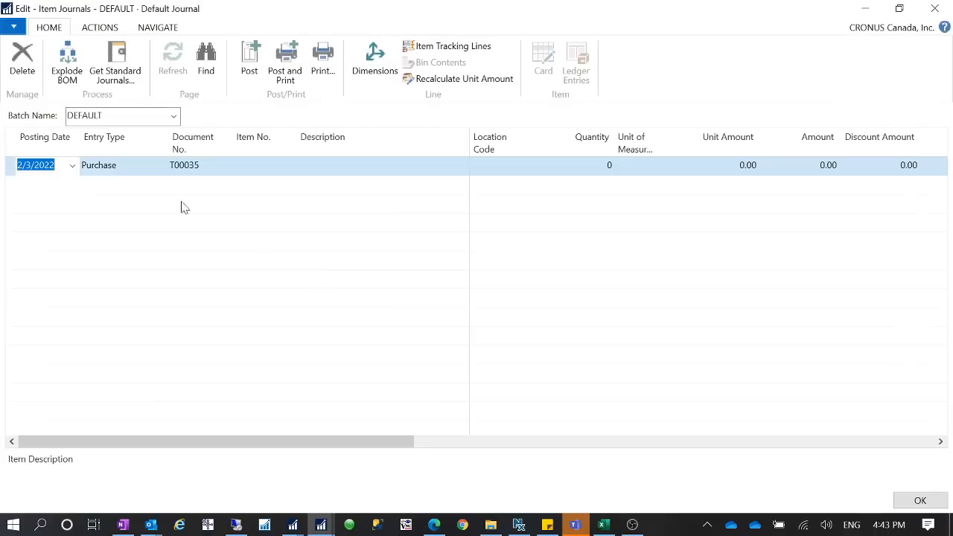
{"action": "left_click", "coordinate": [115, 165]}
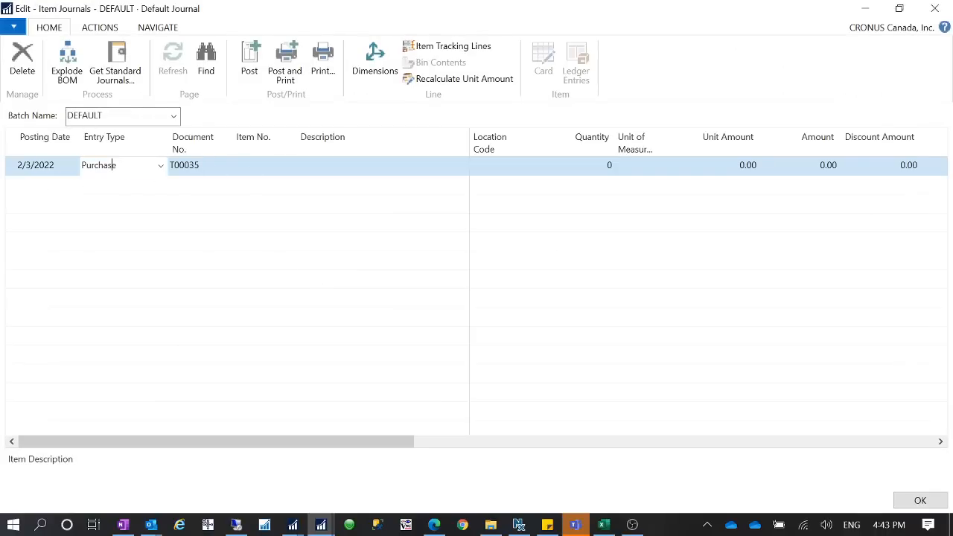
{"action": "left_click", "coordinate": [160, 165]}
{"action": "left_click", "coordinate": [93, 196]}
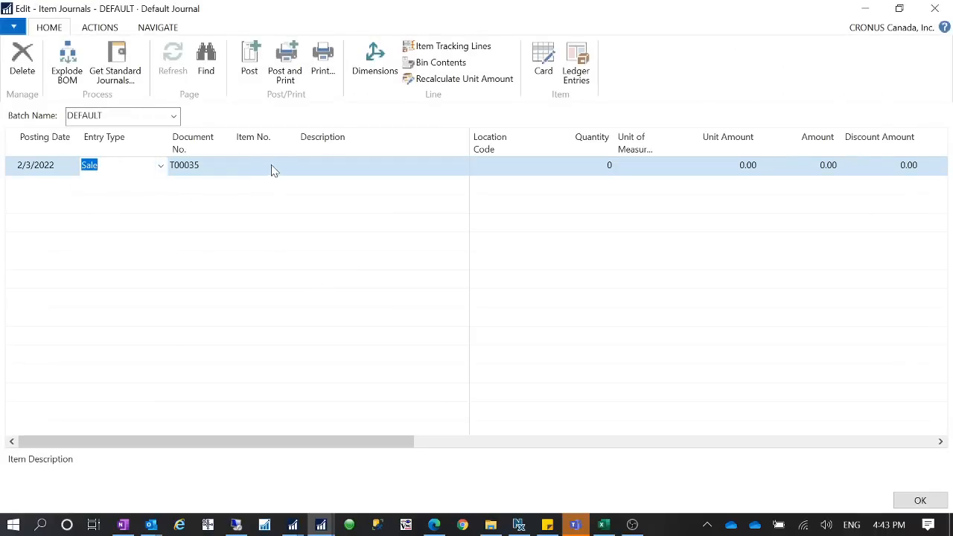
Step: Fill in the sale journal line with item 1929-W, location BLUE and quantity 4, and reposition the journal window
{"action": "left_click", "coordinate": [273, 170]}
{"action": "type", "text": "1929-W"}
{"action": "key", "text": "Tab"}
{"action": "key", "text": "Tab"}
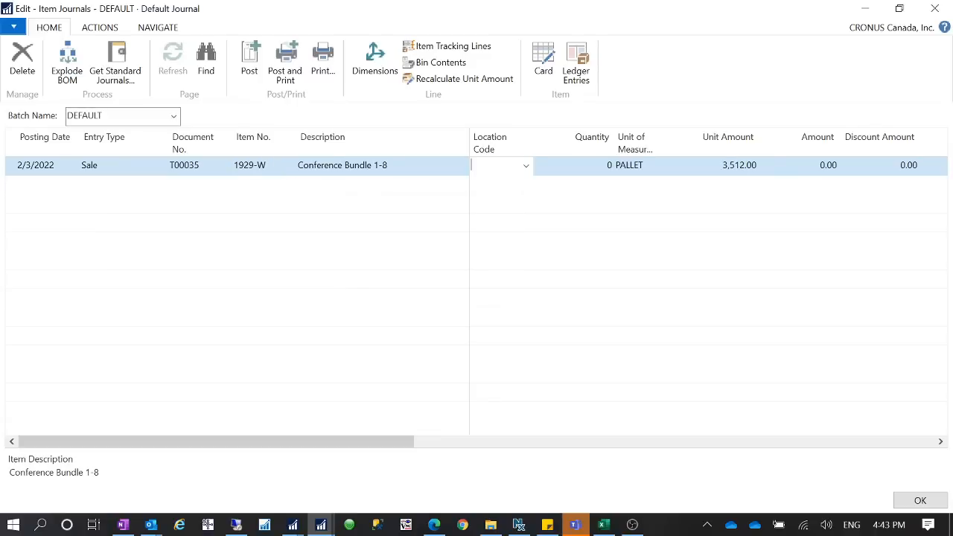
{"action": "type", "text": "blue"}
{"action": "key", "text": "Tab"}
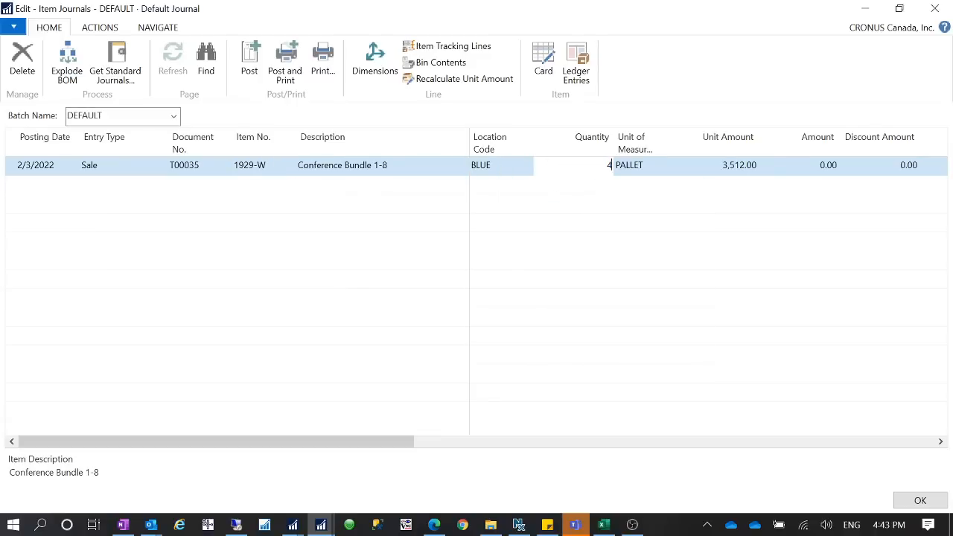
{"action": "type", "text": "4"}
{"action": "key", "text": "Tab"}
{"action": "left_click_drag", "start_coordinate": [654, 17], "coordinate": [843, 65]}
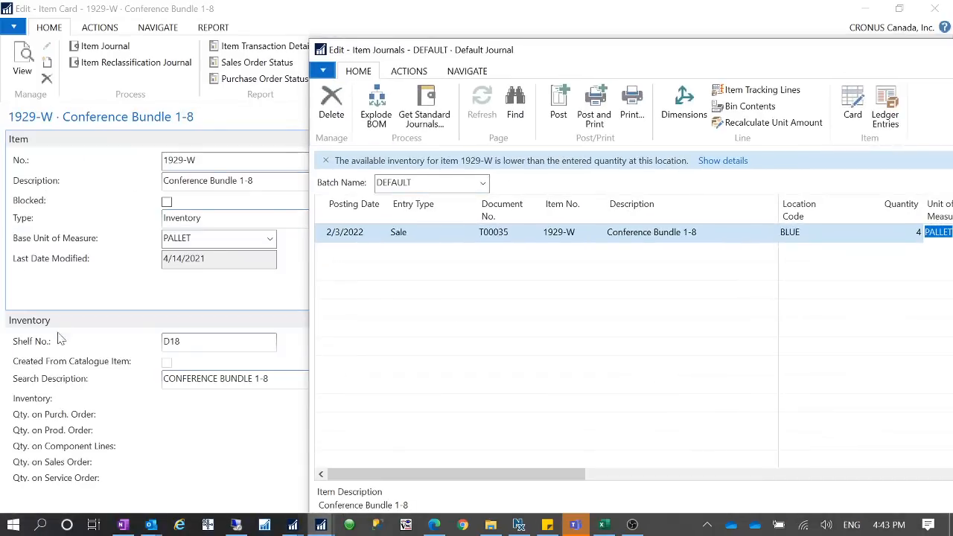
{"action": "left_click_drag", "start_coordinate": [725, 61], "coordinate": [434, 53]}
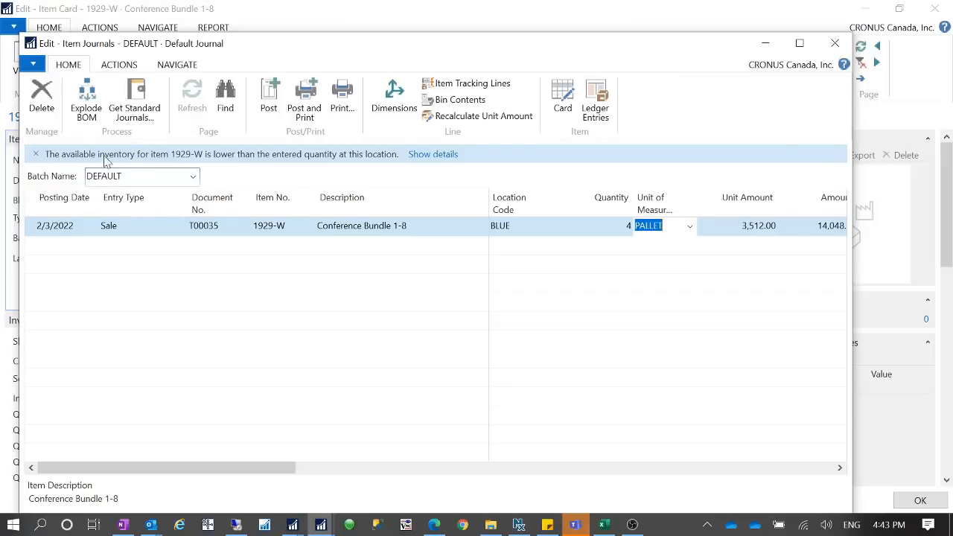
Step: Set the quantity on the 1929-W sale journal line to 3 and close the item journal
{"action": "left_click", "coordinate": [627, 226]}
{"action": "type", "text": "3"}
{"action": "key", "text": "Tab"}
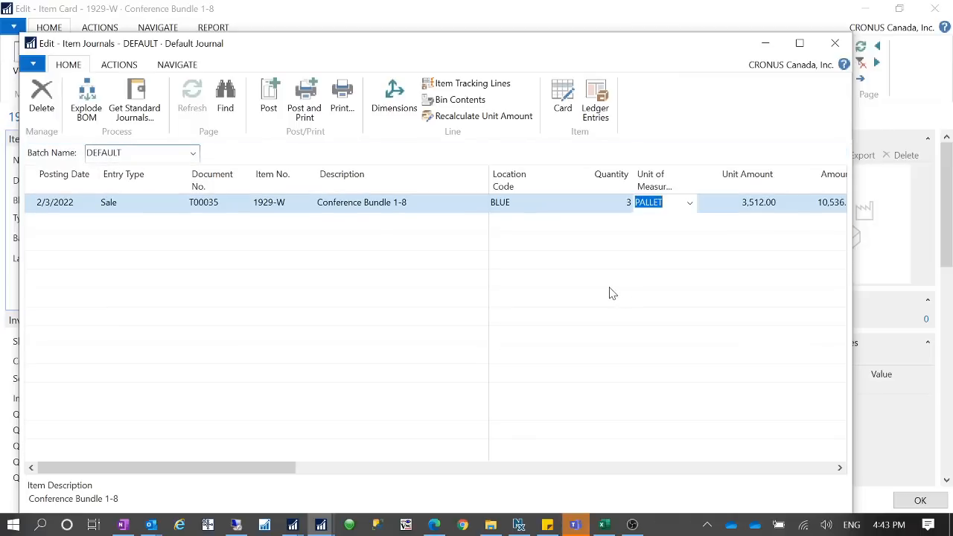
{"action": "left_click", "coordinate": [627, 202]}
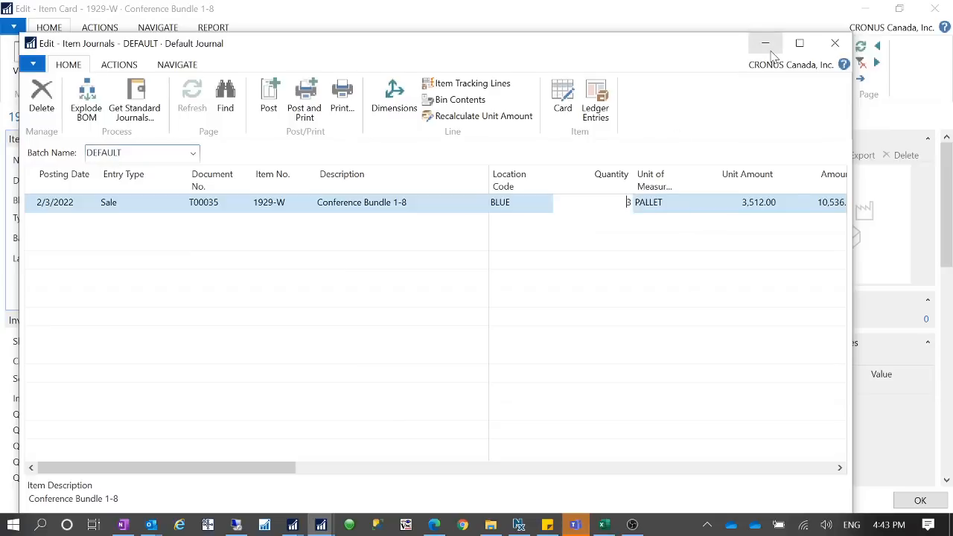
{"action": "left_click", "coordinate": [835, 43]}
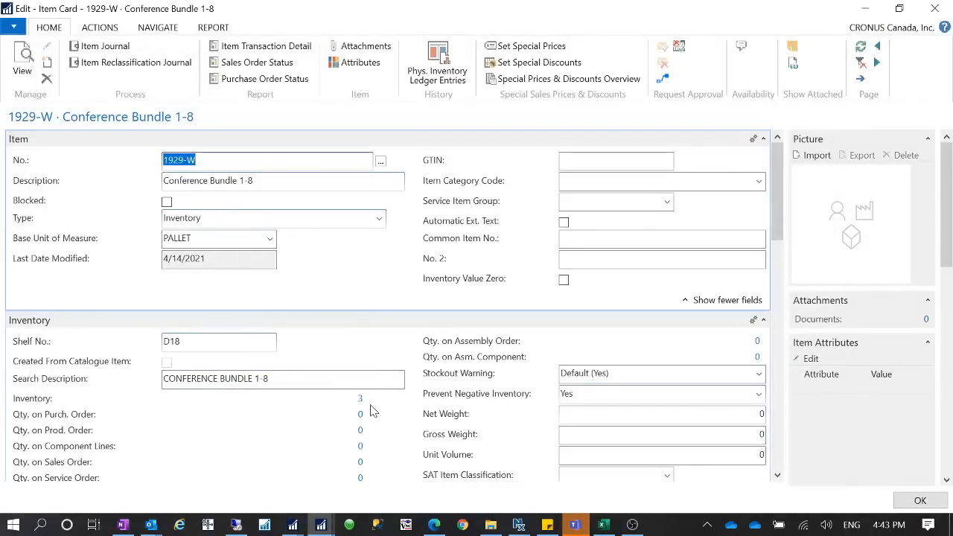
Step: Set Reserve to Always in the Planning section of the 1929-W item card
{"action": "scroll", "coordinate": [372, 409], "scroll_direction": "down", "scroll_amount": 3}
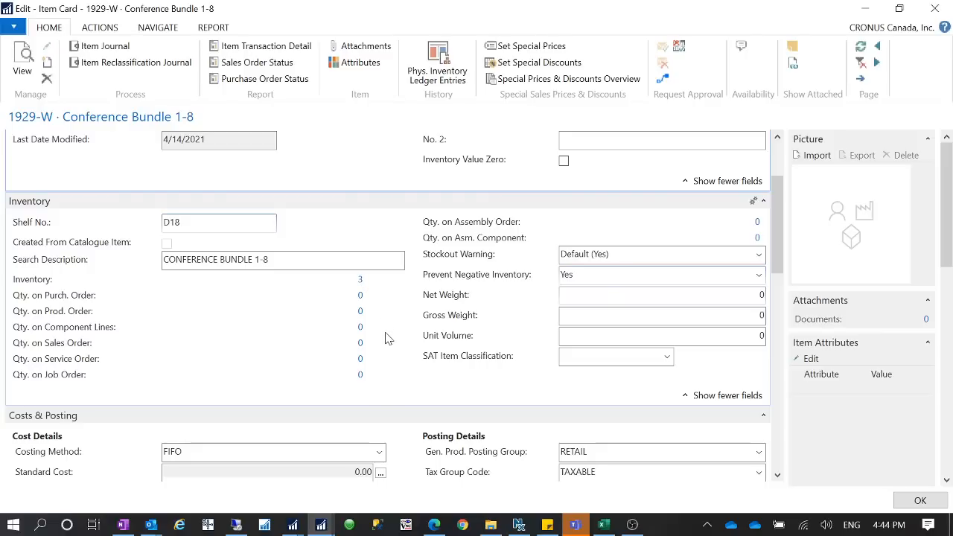
{"action": "scroll", "coordinate": [385, 338], "scroll_direction": "down", "scroll_amount": 10}
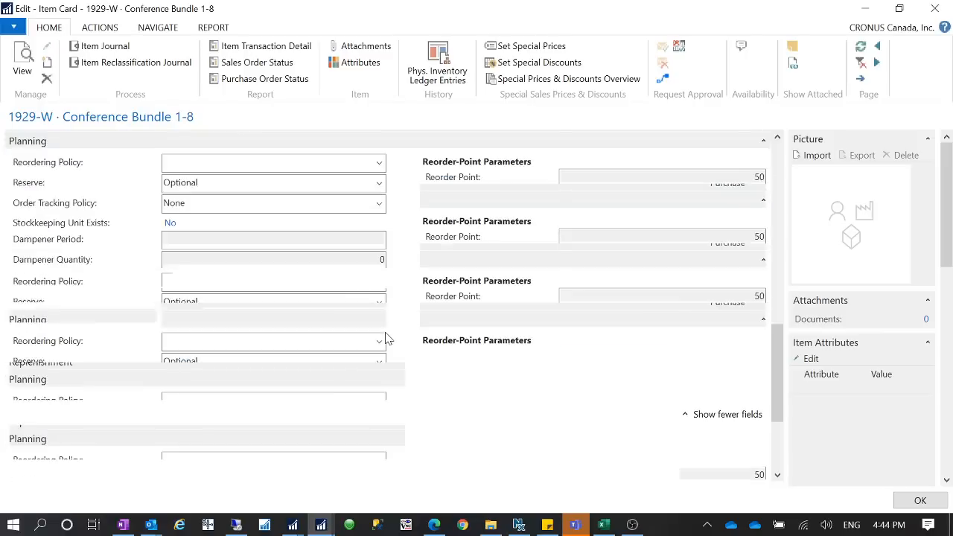
{"action": "scroll", "coordinate": [386, 341], "scroll_direction": "up", "scroll_amount": 5}
{"action": "scroll", "coordinate": [385, 341], "scroll_direction": "up", "scroll_amount": 5}
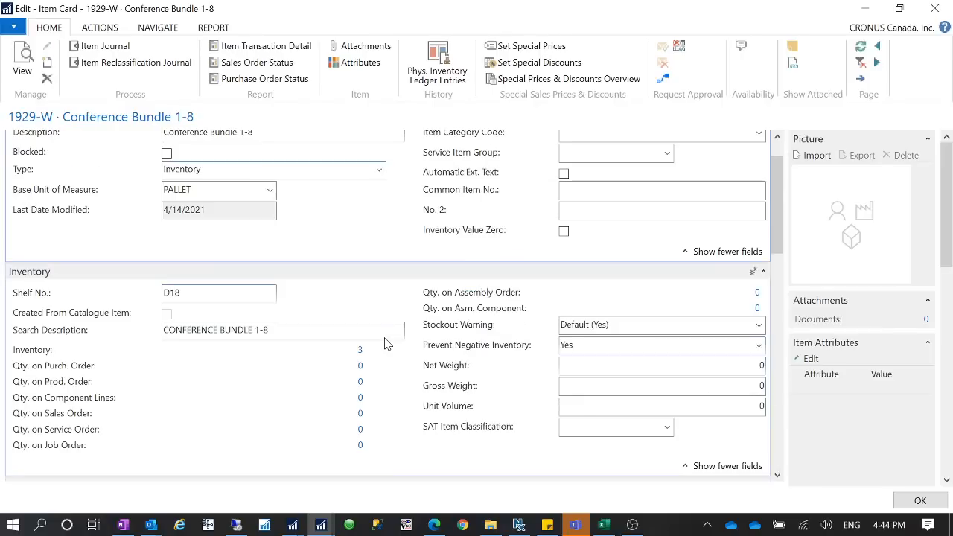
{"action": "scroll", "coordinate": [436, 417], "scroll_direction": "down", "scroll_amount": 10}
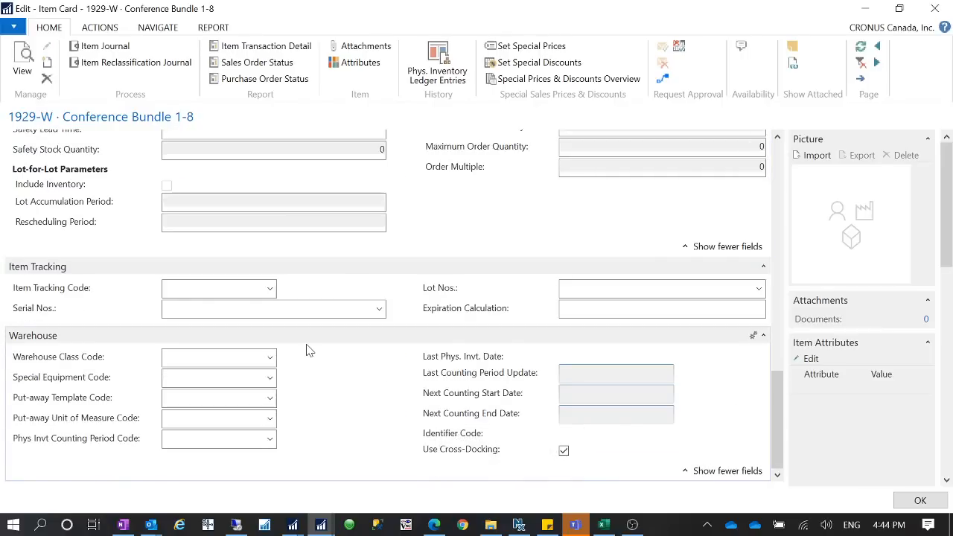
{"action": "scroll", "coordinate": [309, 350], "scroll_direction": "up", "scroll_amount": 3}
{"action": "scroll", "coordinate": [299, 347], "scroll_direction": "up", "scroll_amount": 3}
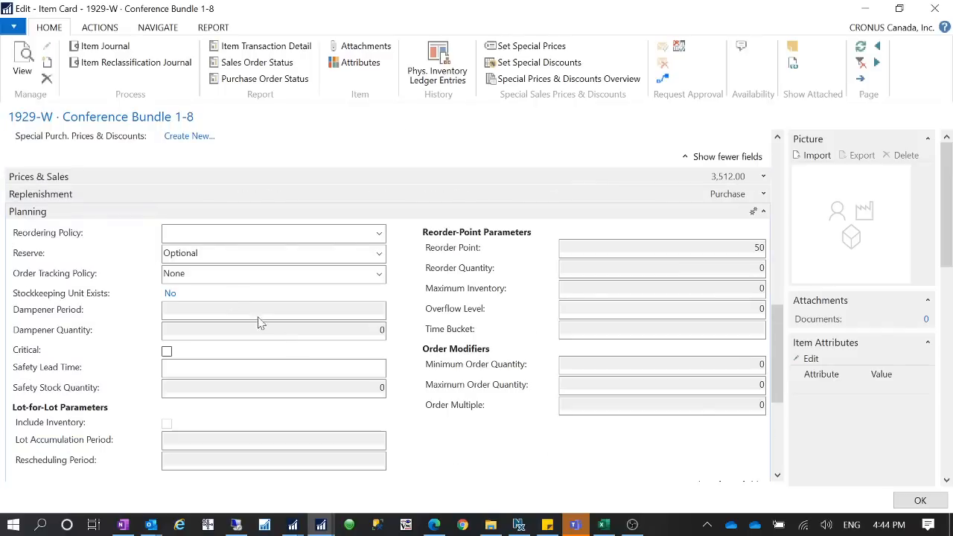
{"action": "left_click", "coordinate": [379, 253]}
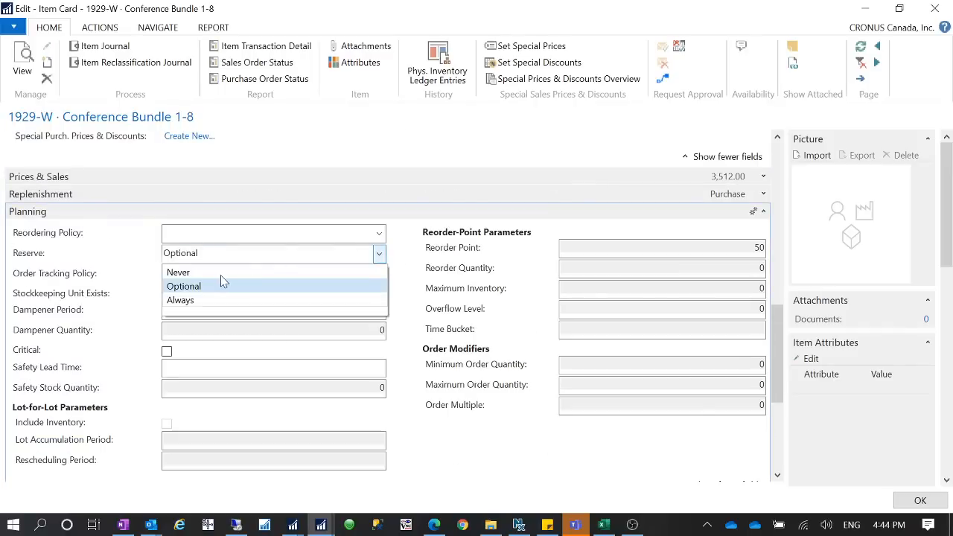
{"action": "left_click", "coordinate": [195, 299]}
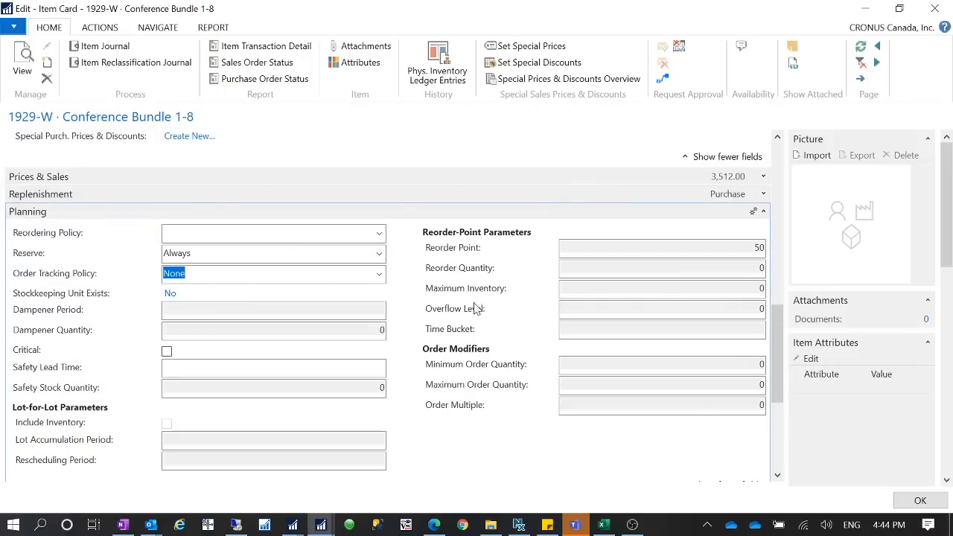
Step: Select the item number on the 1929-W card, and go to the Sales Orders list to create a new sales order
{"action": "left_click_drag", "start_coordinate": [774, 334], "coordinate": [774, 153]}
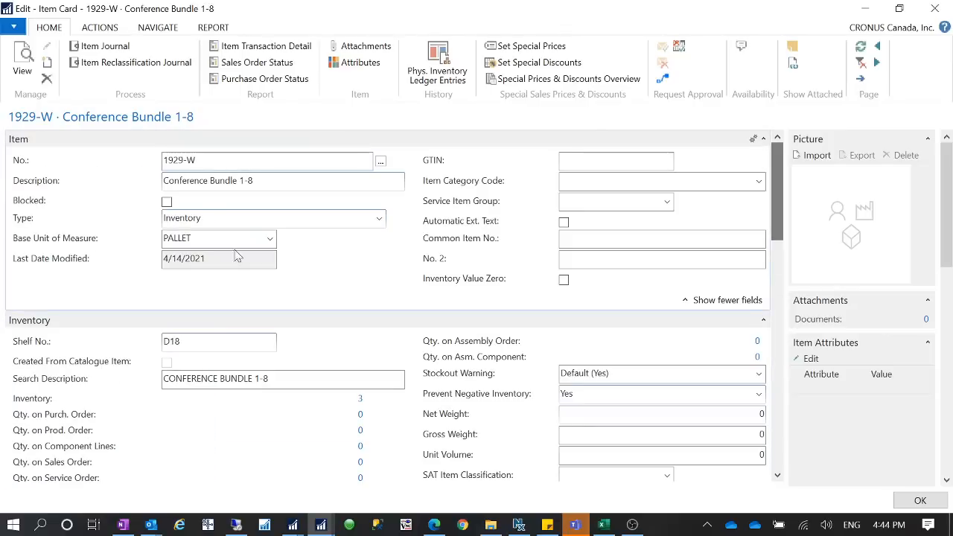
{"action": "left_click", "coordinate": [205, 159]}
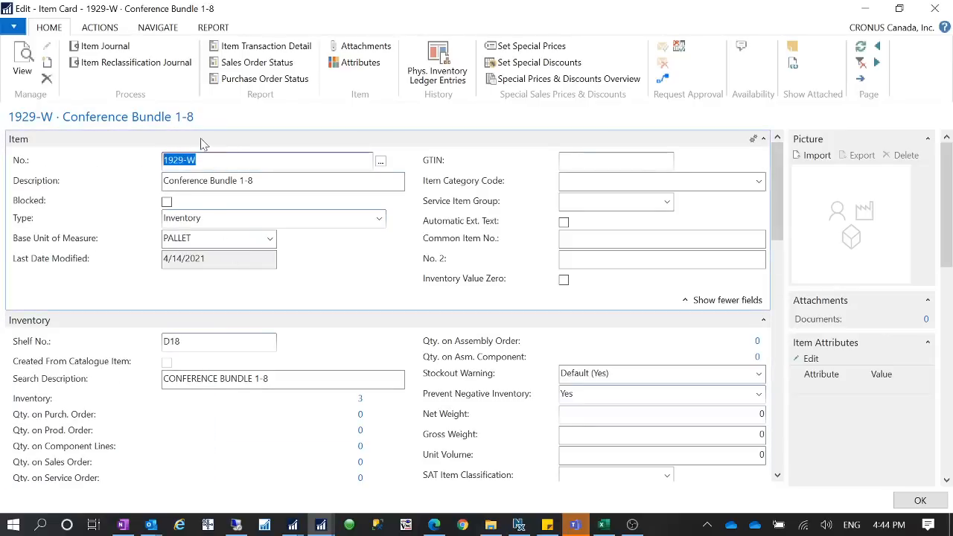
{"action": "left_click", "coordinate": [869, 7]}
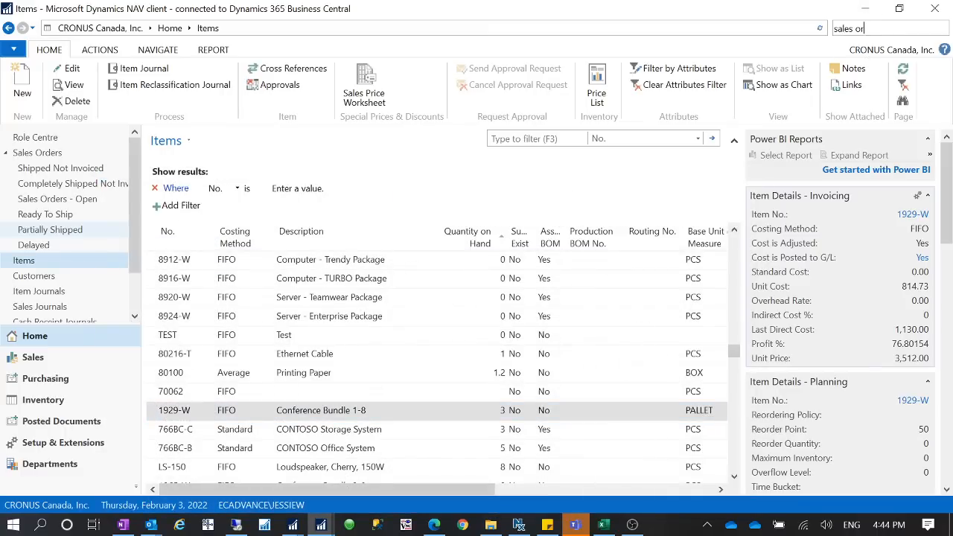
{"action": "key", "text": "Return"}
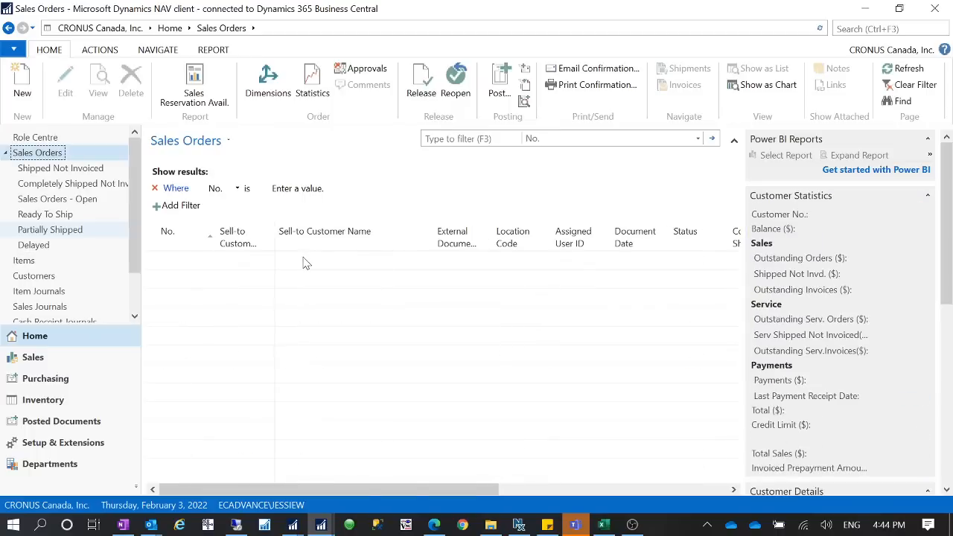
{"action": "left_click", "coordinate": [25, 94]}
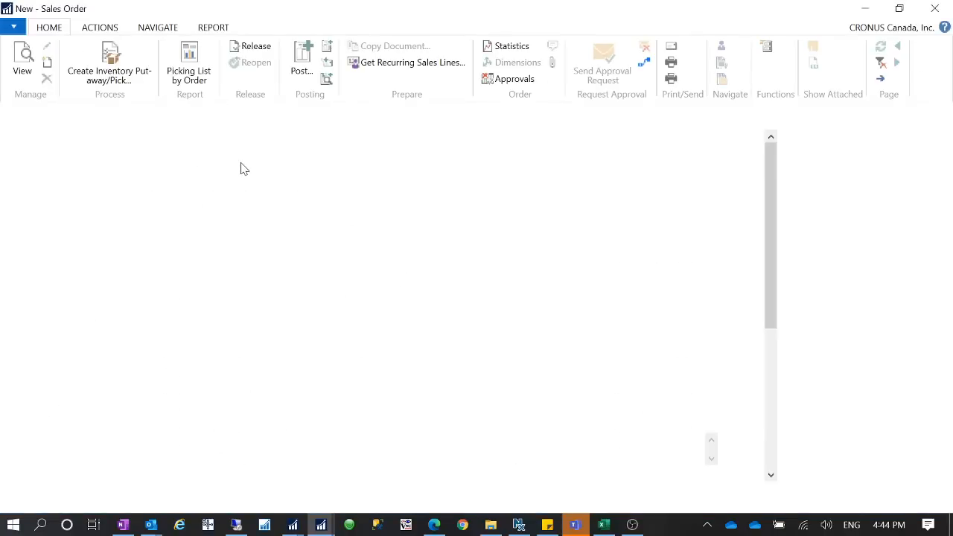
Step: Set the new sales order's customer to The Cannon Group PLC by entering its customer number
{"action": "left_click", "coordinate": [195, 179]}
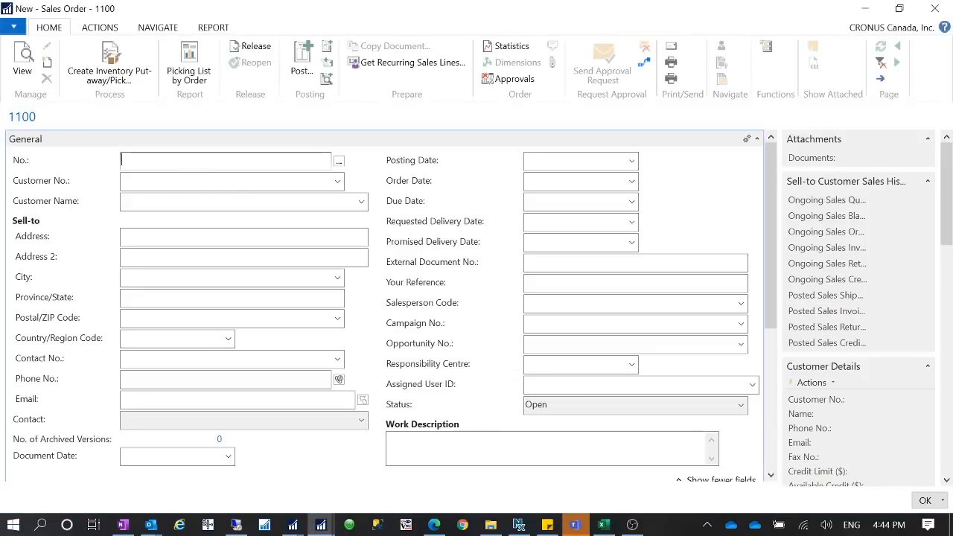
{"action": "type", "text": "10000"}
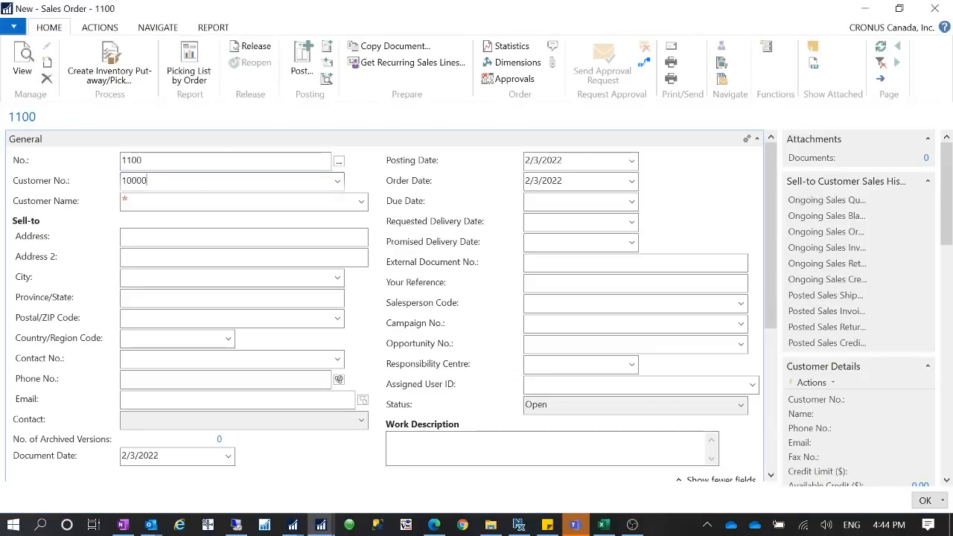
{"action": "key", "text": "Tab"}
Step: Add an Item line for 1929-W with location code BLUE to the sales order
{"action": "scroll", "coordinate": [168, 373], "scroll_direction": "down", "scroll_amount": 5}
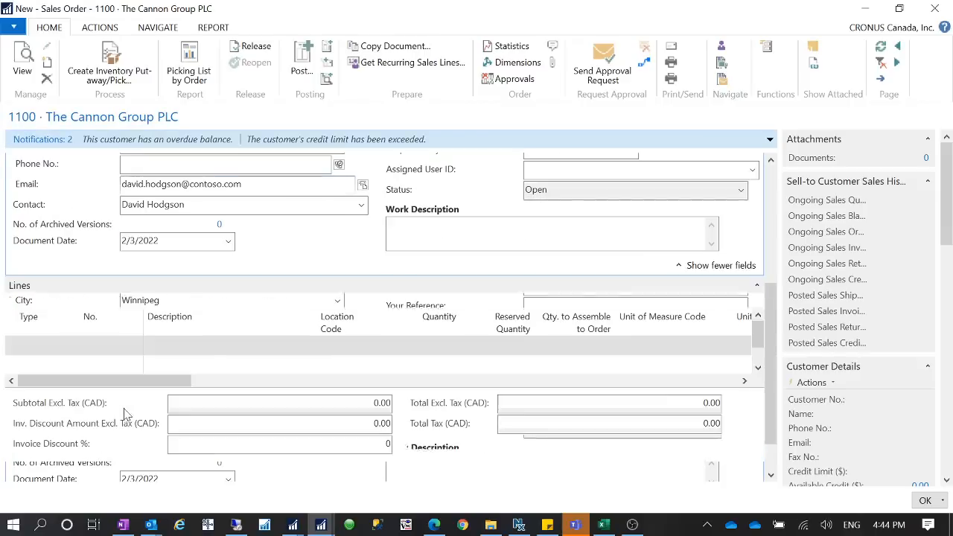
{"action": "left_click", "coordinate": [44, 350]}
{"action": "type", "text": "i"}
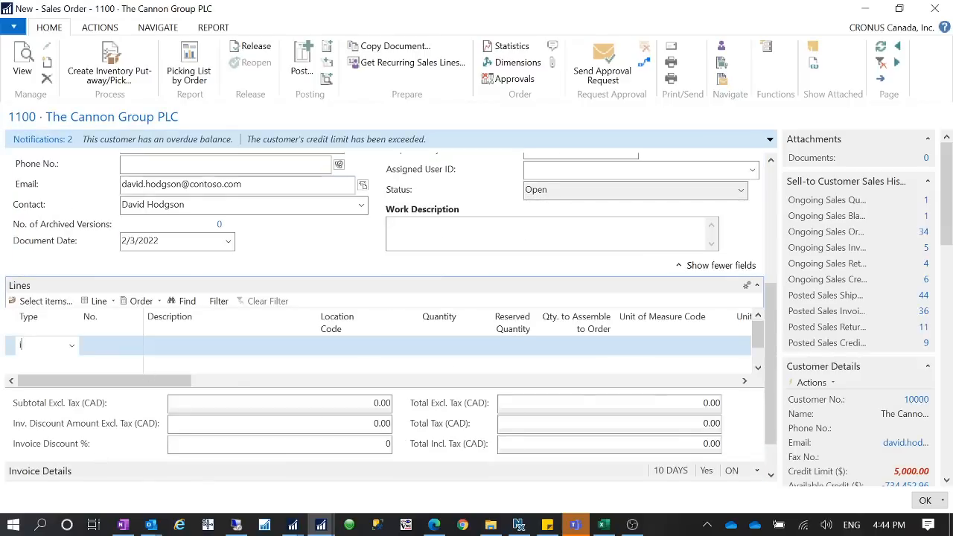
{"action": "type", "text": "tem"}
{"action": "key", "text": "Tab"}
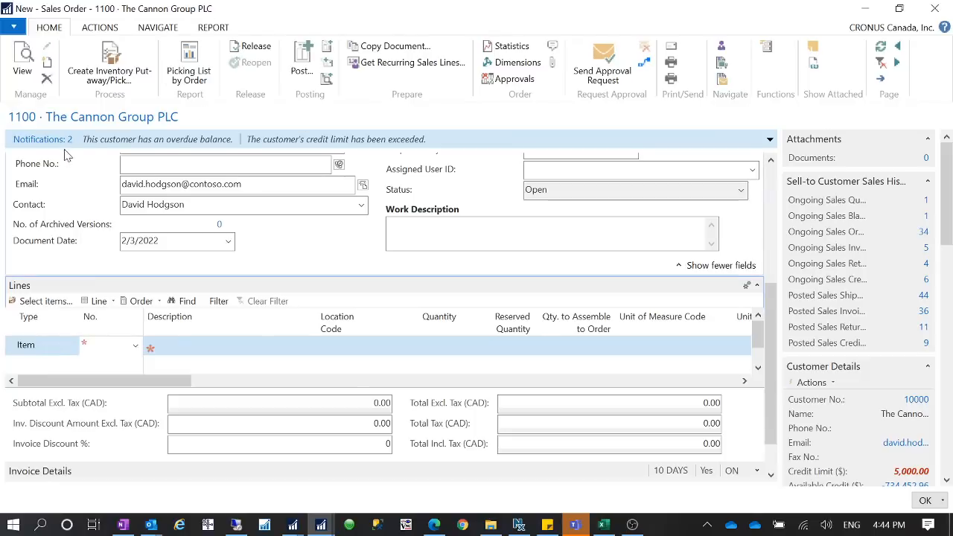
{"action": "type", "text": "1929-W"}
{"action": "key", "text": "Tab"}
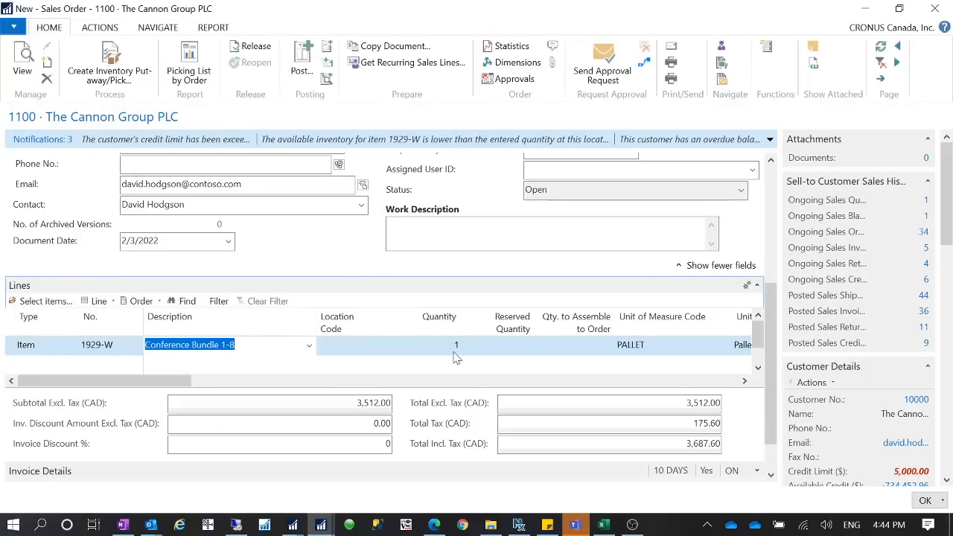
{"action": "left_click", "coordinate": [347, 344]}
{"action": "type", "text": "bl"}
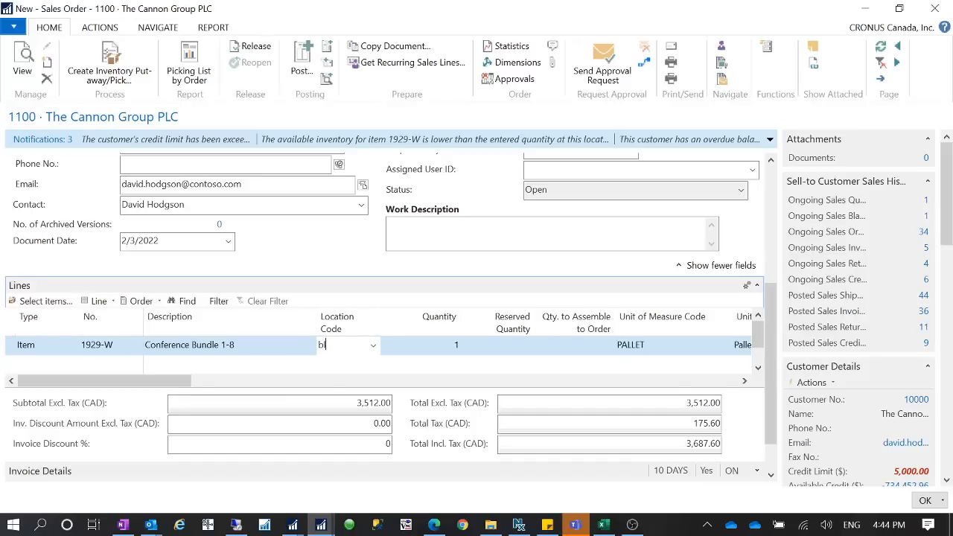
{"action": "type", "text": "ue"}
{"action": "key", "text": "Tab"}
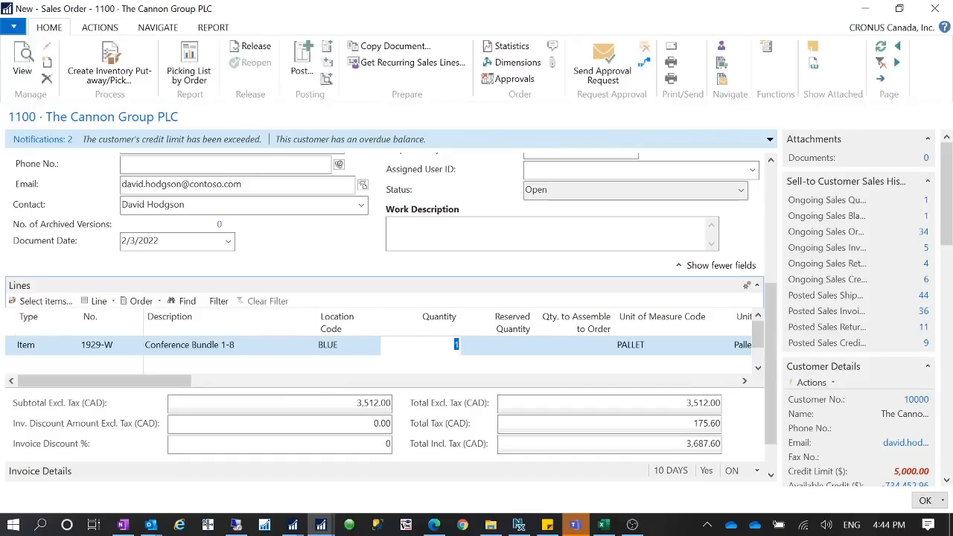
Step: View the reservation entries behind the 1929-W line's reserved quantity, and close them
{"action": "left_click", "coordinate": [498, 352]}
{"action": "left_click", "coordinate": [506, 347]}
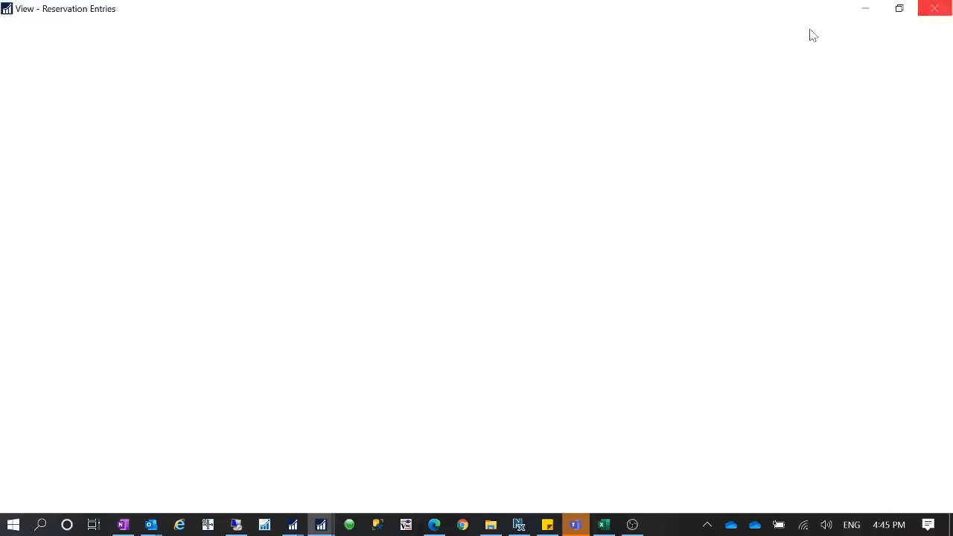
{"action": "left_click", "coordinate": [934, 8]}
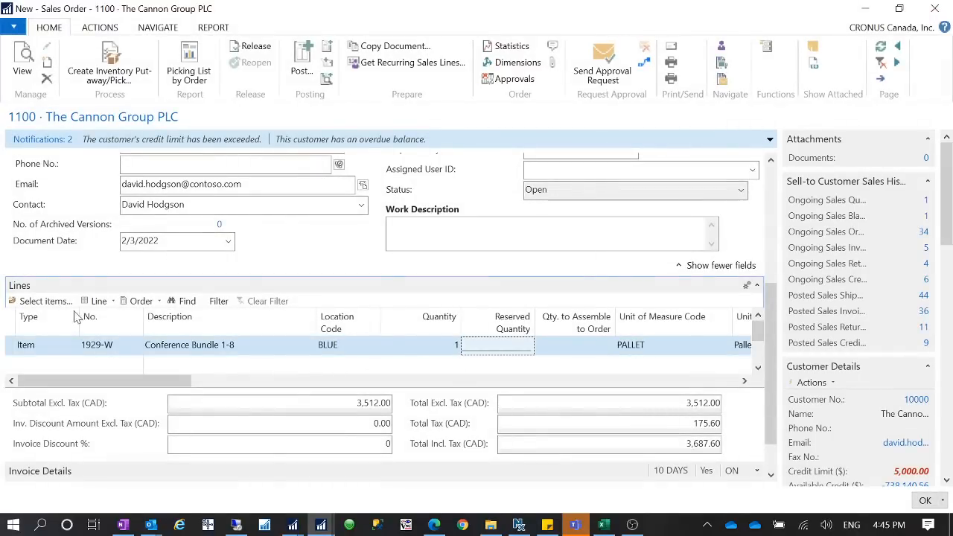
Step: Reserve the quantity of 1 on the 1929-W sales line with the Reserve function and close the sales order
{"action": "left_click", "coordinate": [116, 305]}
{"action": "mouse_move", "coordinate": [119, 316]}
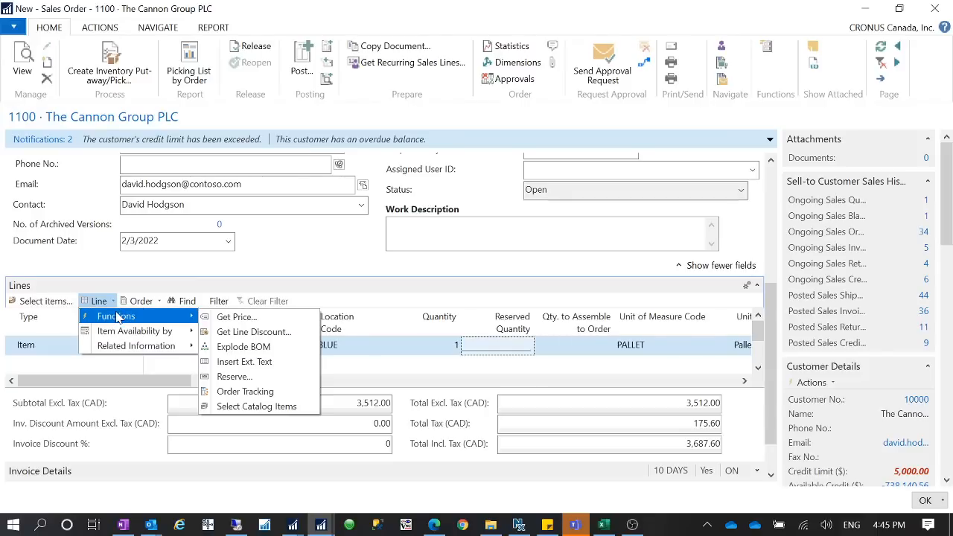
{"action": "left_click", "coordinate": [246, 376]}
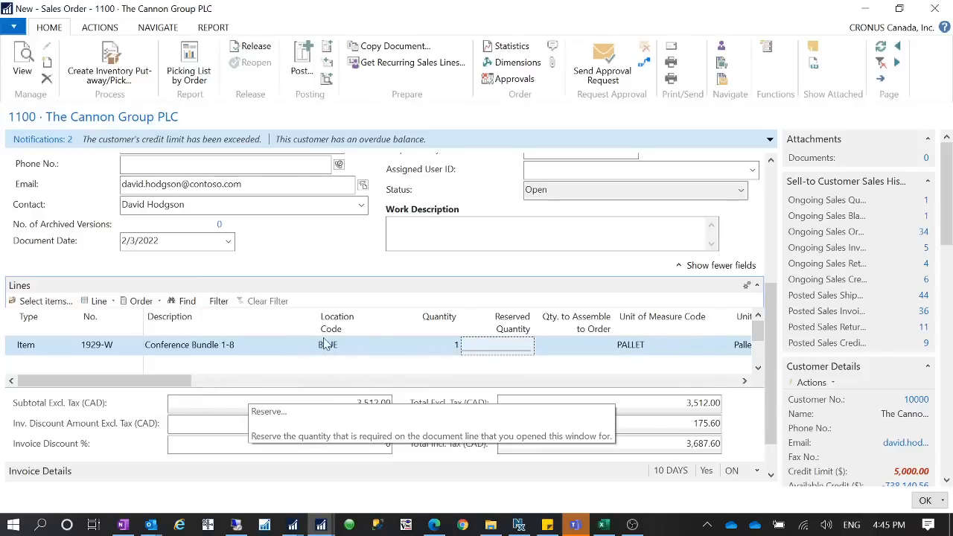
{"action": "left_click", "coordinate": [85, 76]}
{"action": "left_click", "coordinate": [571, 488]}
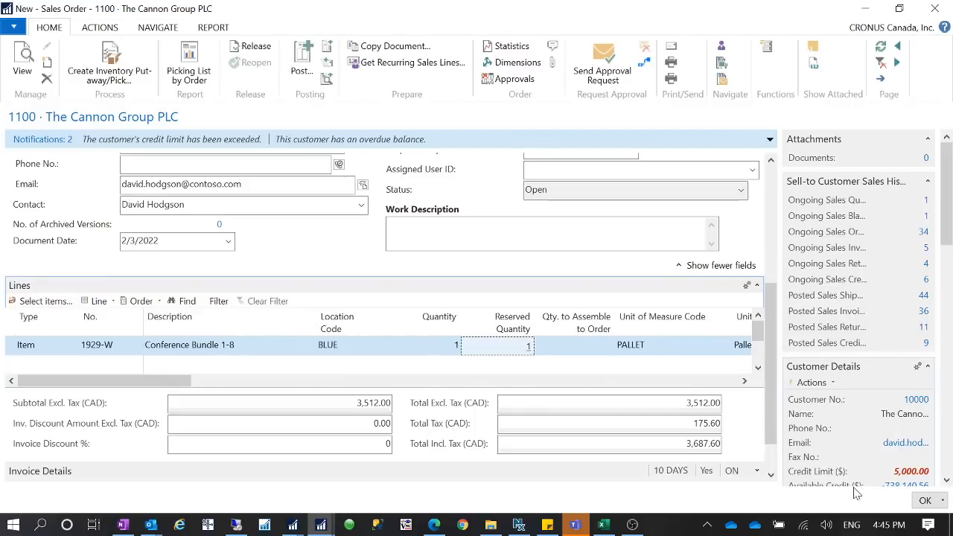
{"action": "left_click", "coordinate": [922, 502]}
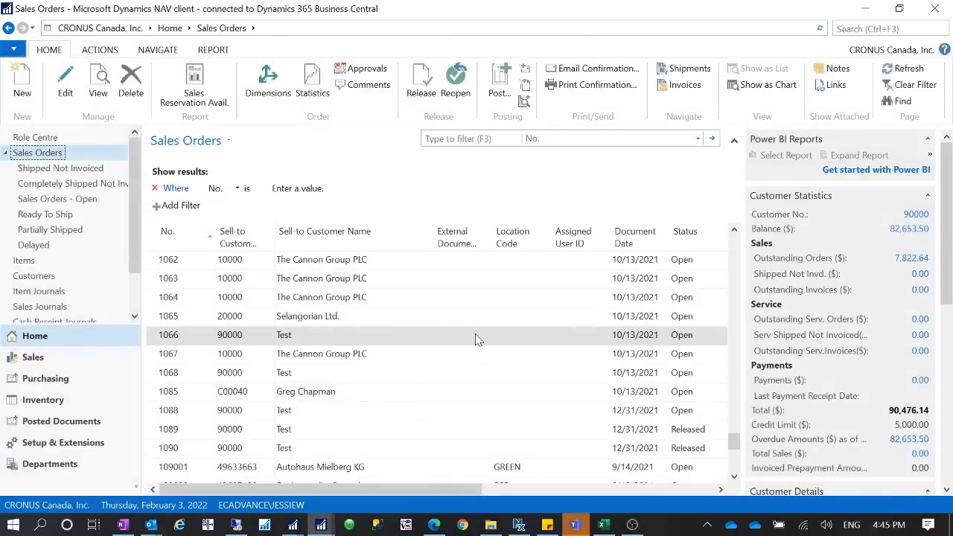
Step: Open the item card for 1929-W from the Items list and maximize it
{"action": "left_click", "coordinate": [58, 259]}
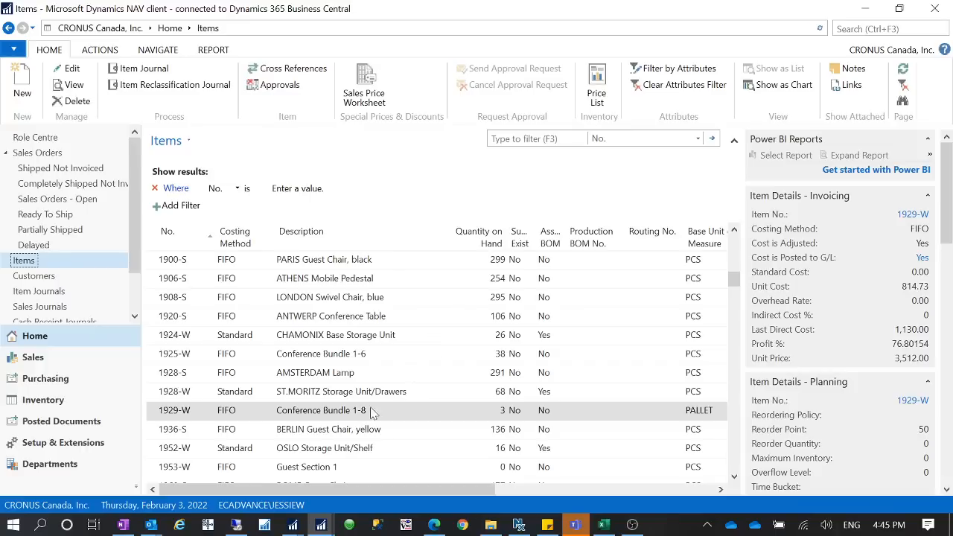
{"action": "left_click", "coordinate": [199, 414]}
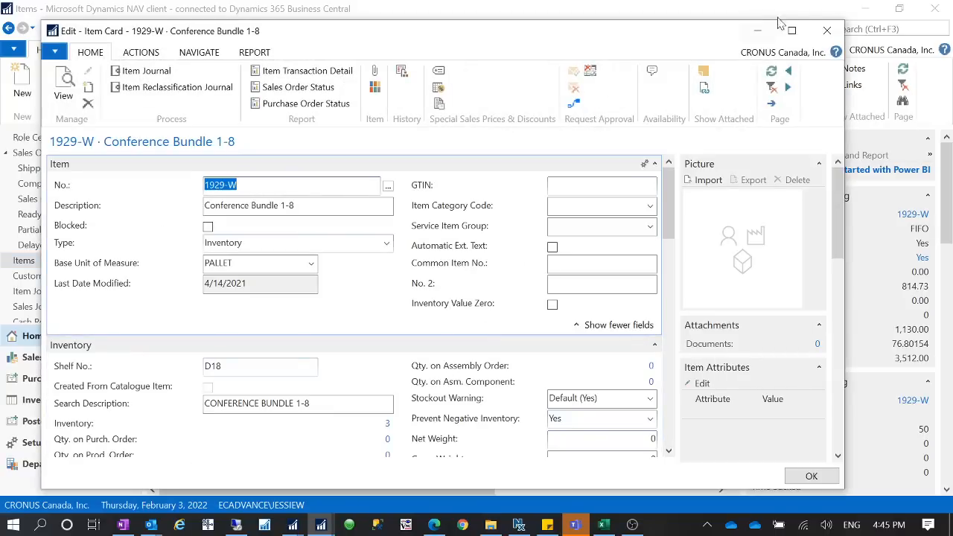
{"action": "left_click", "coordinate": [791, 30]}
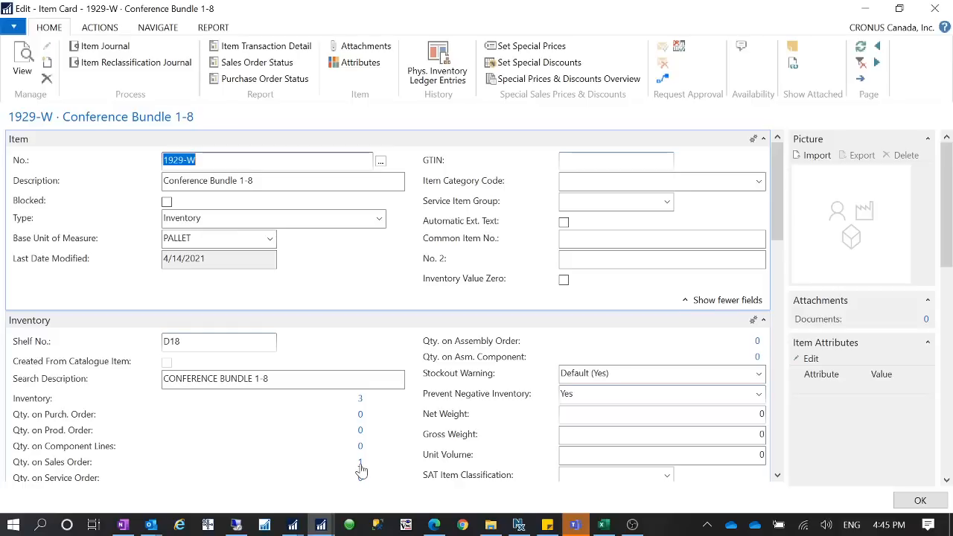
Step: Open the item journal from the item card and delete the existing 1929-W sale line
{"action": "left_click", "coordinate": [102, 46]}
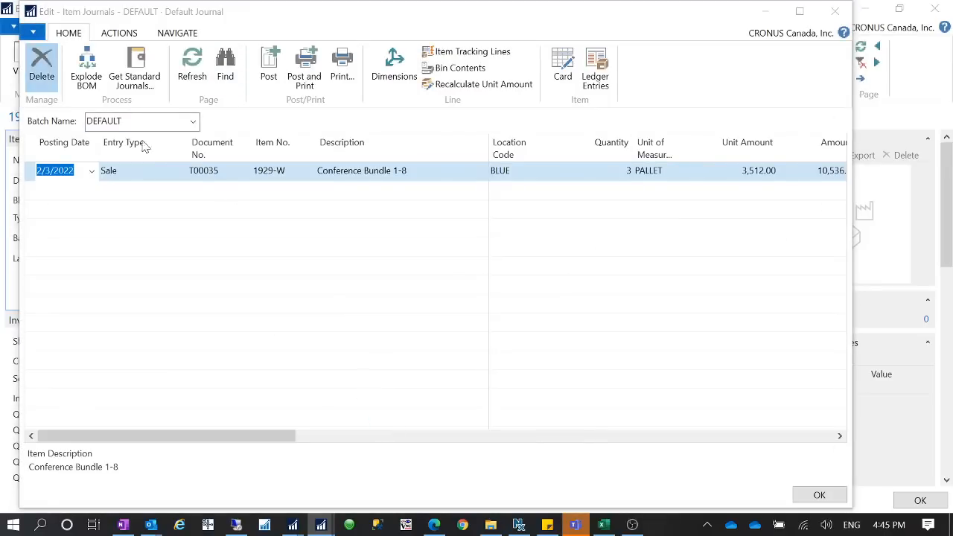
{"action": "left_click", "coordinate": [57, 78]}
{"action": "left_click", "coordinate": [419, 276]}
Step: Enter item 1929-W with location BLUE on the sale journal line
{"action": "left_click", "coordinate": [275, 177]}
{"action": "type", "text": "1929-W"}
{"action": "left_click", "coordinate": [385, 175]}
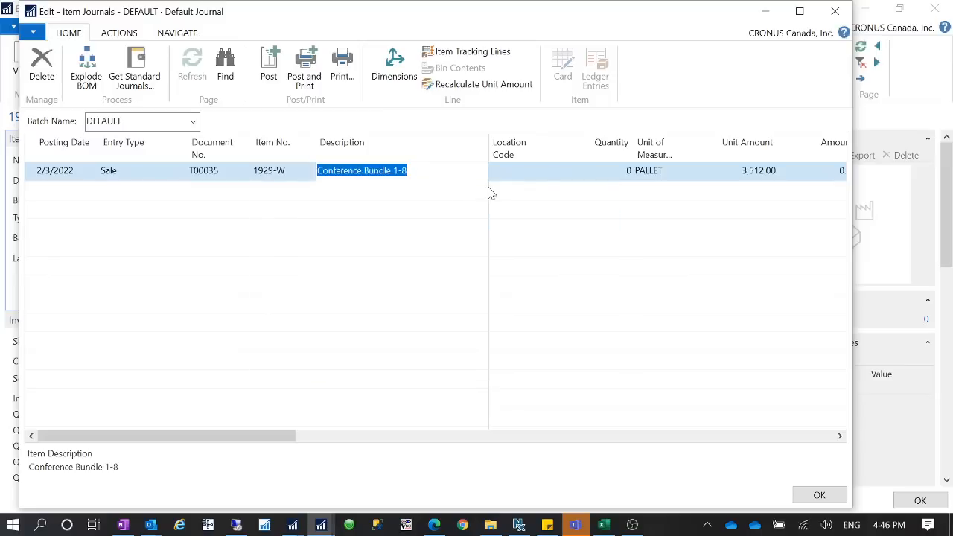
{"action": "left_click", "coordinate": [521, 175]}
{"action": "type", "text": "BLUE"}
{"action": "key", "text": "Tab"}
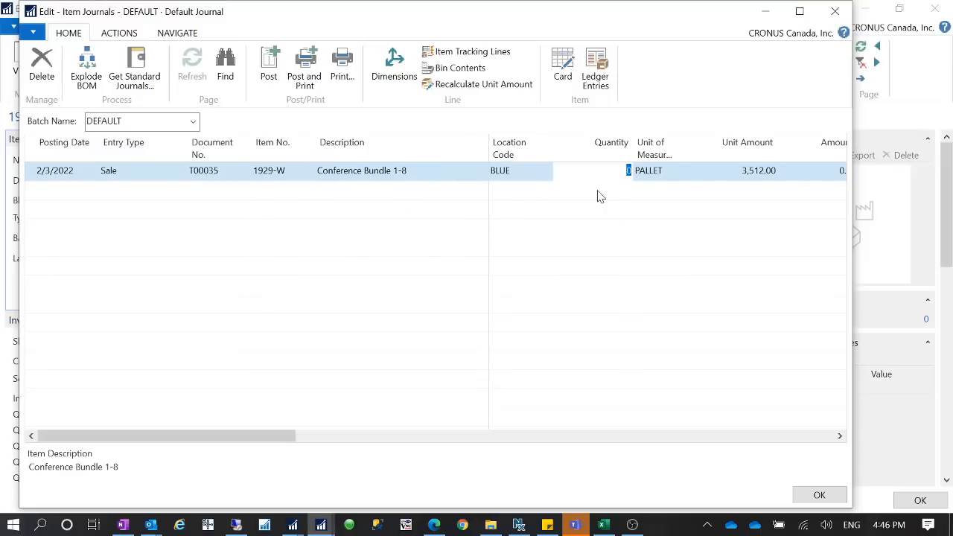
Step: Set the quantity on the 1929-W sale journal line to 3, repositioning the journal window over the item card
{"action": "left_click_drag", "start_coordinate": [417, 12], "coordinate": [427, 85]}
{"action": "left_click", "coordinate": [629, 243]}
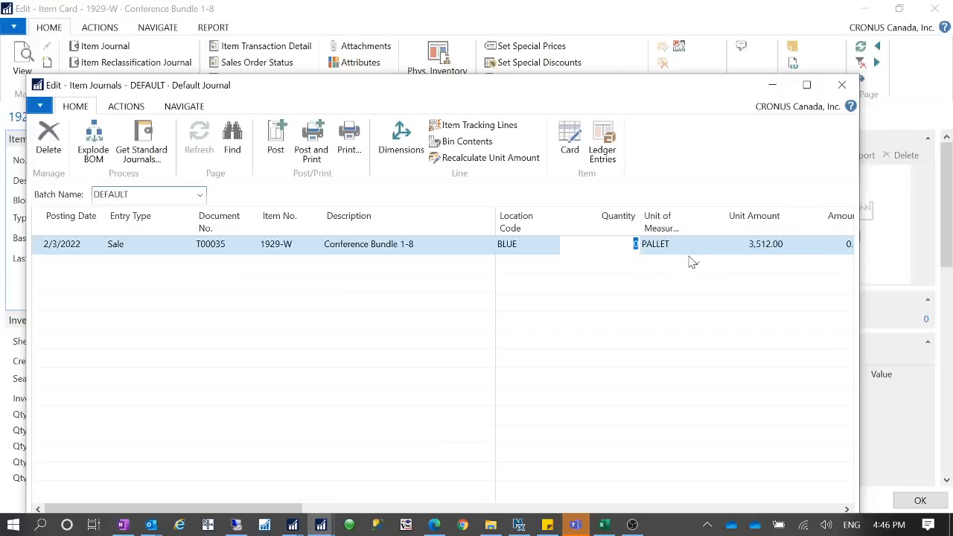
{"action": "type", "text": "3"}
{"action": "key", "text": "Tab"}
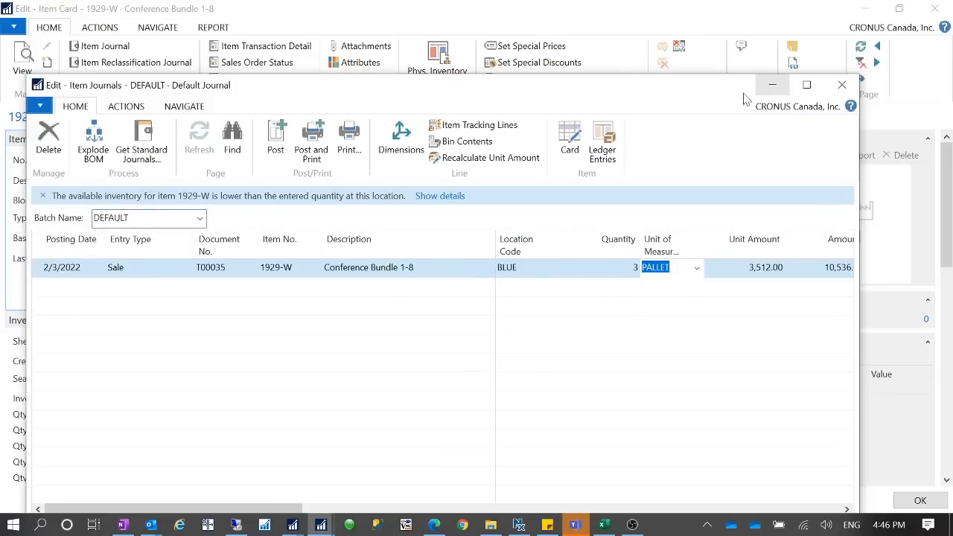
{"action": "left_click_drag", "start_coordinate": [700, 97], "coordinate": [713, 69]}
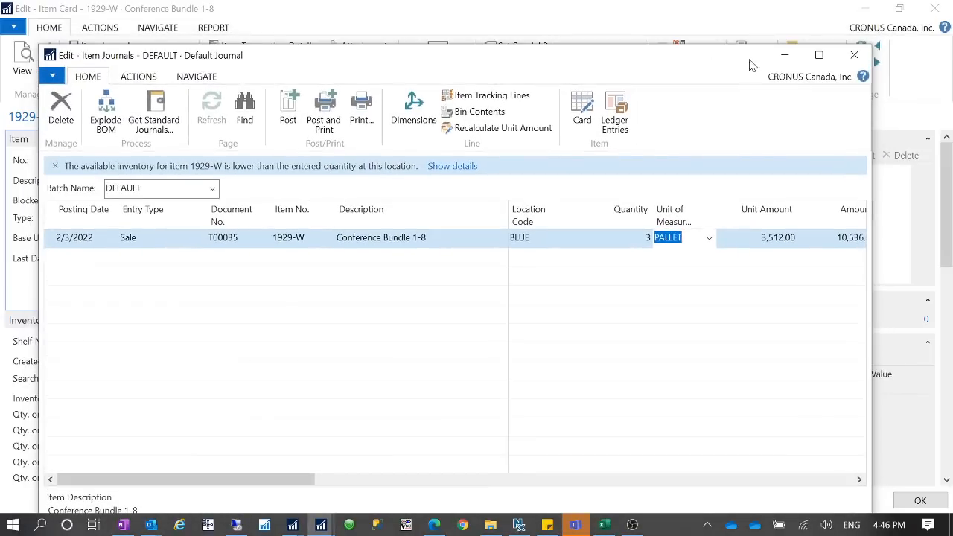
Step: Minimize the item journal and examine the inventory and sales order quantities on the 1929-W item card
{"action": "left_click", "coordinate": [784, 55]}
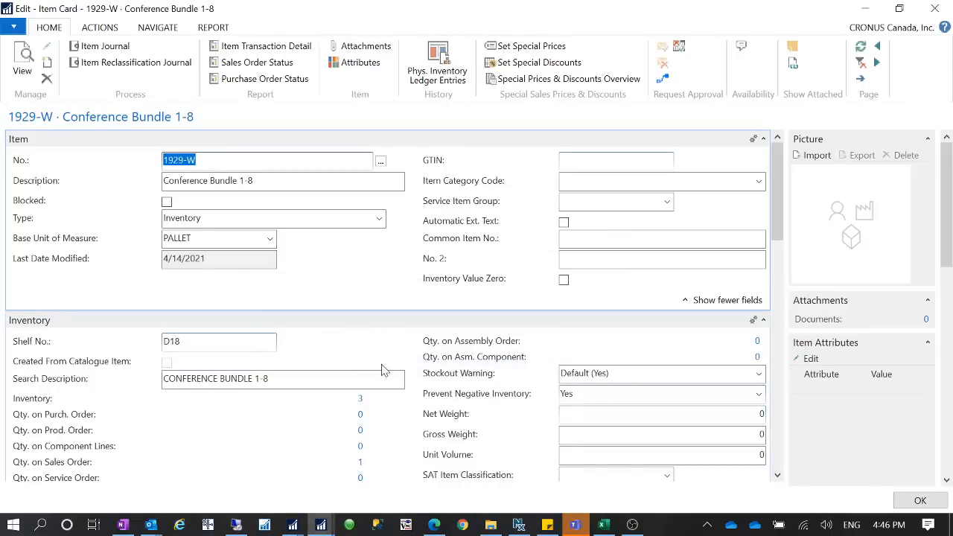
{"action": "scroll", "coordinate": [439, 365], "scroll_direction": "down", "scroll_amount": 3}
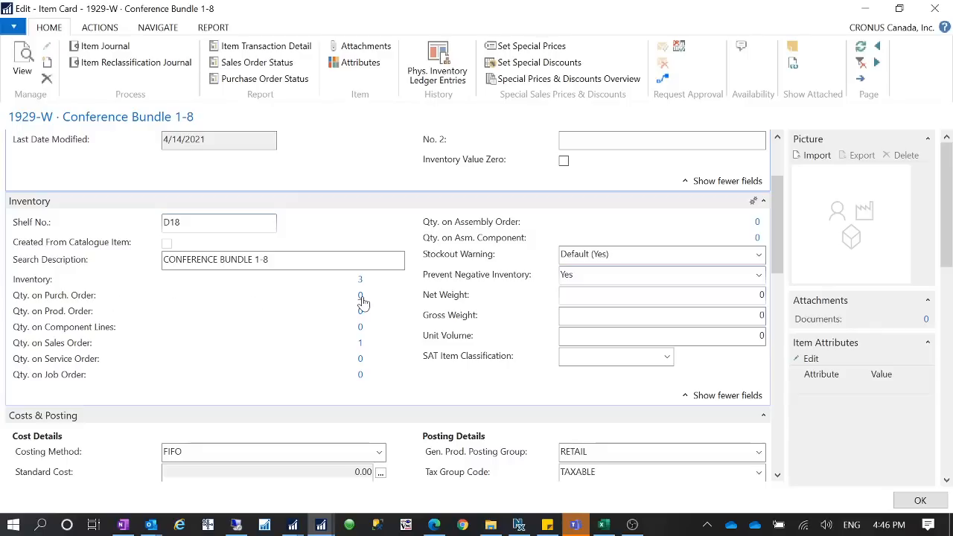
{"action": "scroll", "coordinate": [372, 303], "scroll_direction": "up", "scroll_amount": 3}
{"action": "scroll", "coordinate": [372, 302], "scroll_direction": "down", "scroll_amount": 3}
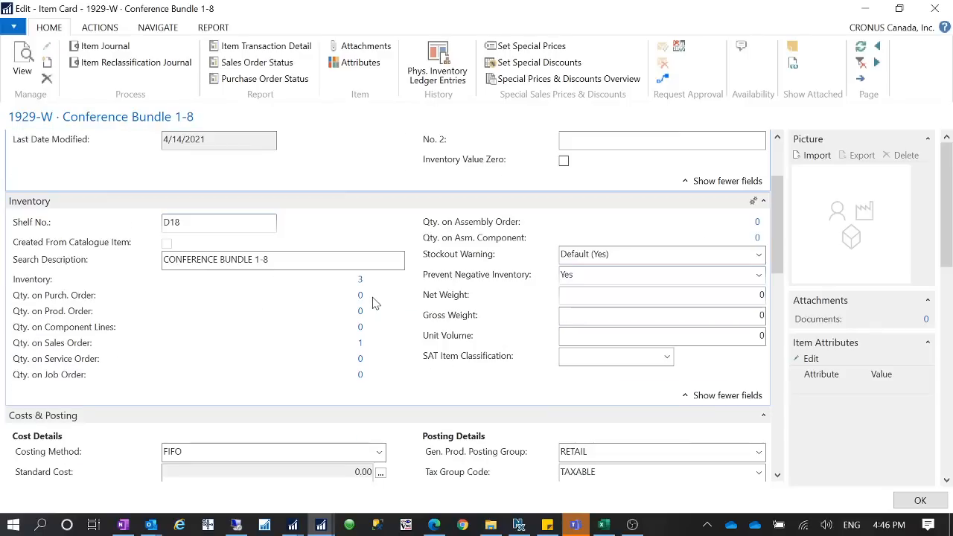
{"action": "scroll", "coordinate": [375, 302], "scroll_direction": "up", "scroll_amount": 3}
{"action": "left_click_drag", "start_coordinate": [197, 160], "coordinate": [96, 174]}
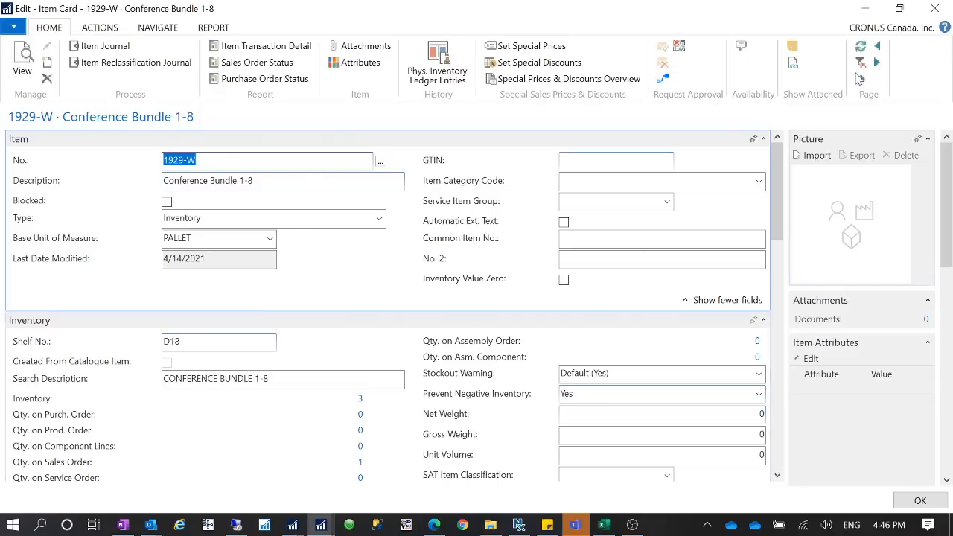
Step: Leave the item card, find the Purchase Orders list by search, and create a new purchase order
{"action": "left_click", "coordinate": [853, 9]}
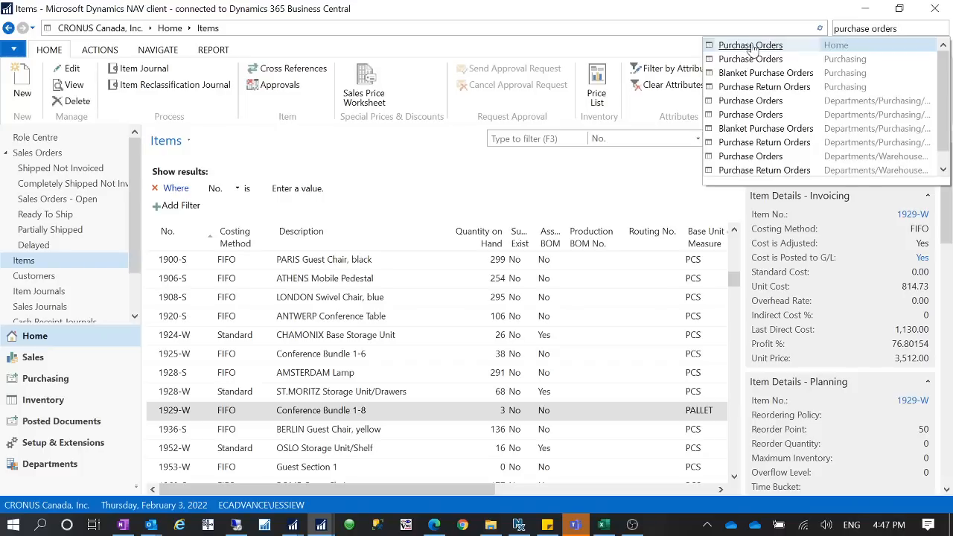
{"action": "key", "text": "Return"}
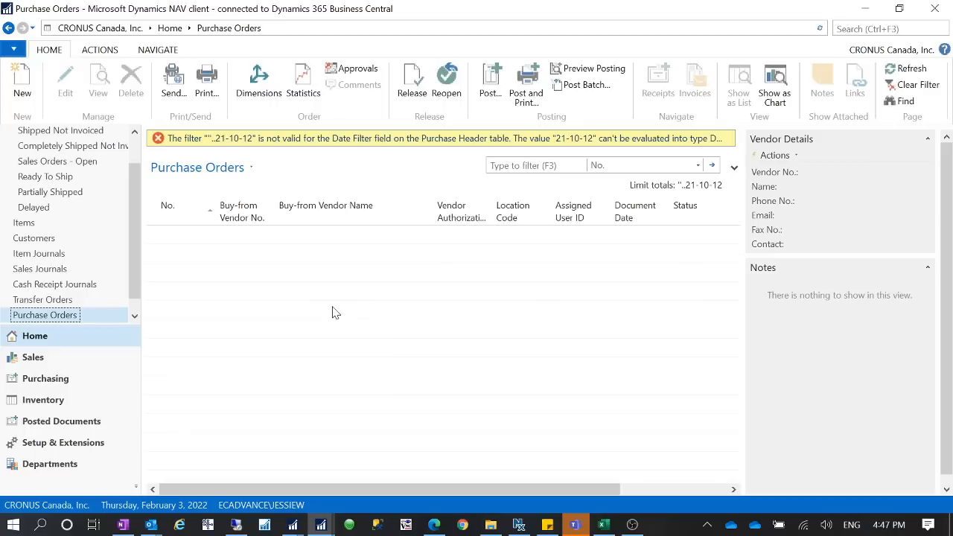
{"action": "left_click", "coordinate": [246, 168]}
{"action": "left_click", "coordinate": [211, 231]}
{"action": "left_click", "coordinate": [24, 83]}
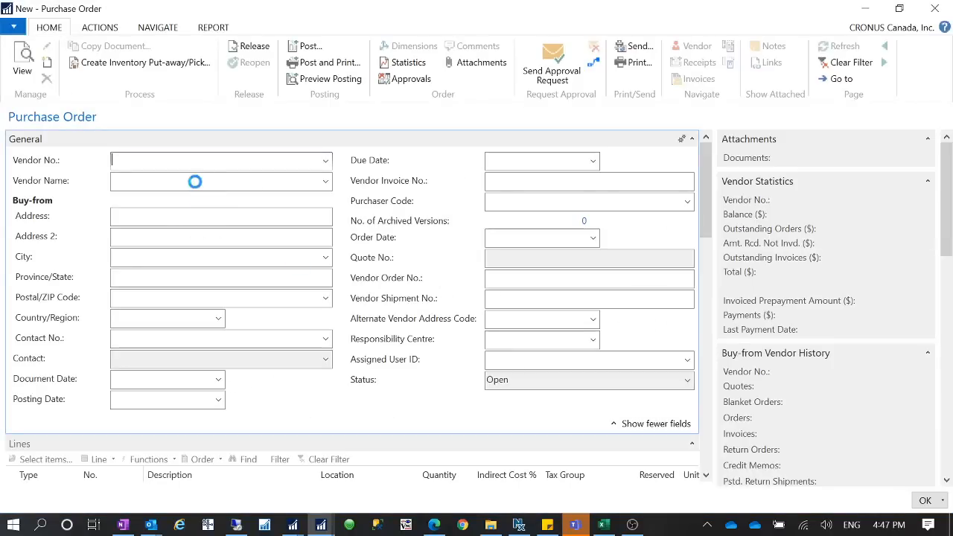
Step: Set the purchase order's vendor to London Postmaster by its vendor number and the vendor invoice number to TESTINVENTORY
{"action": "type", "text": "10000"}
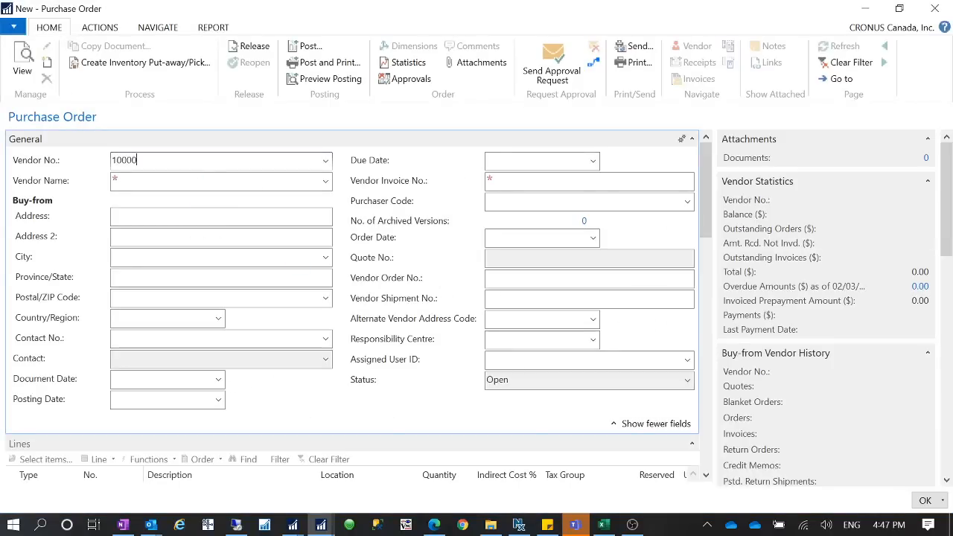
{"action": "key", "text": "Tab"}
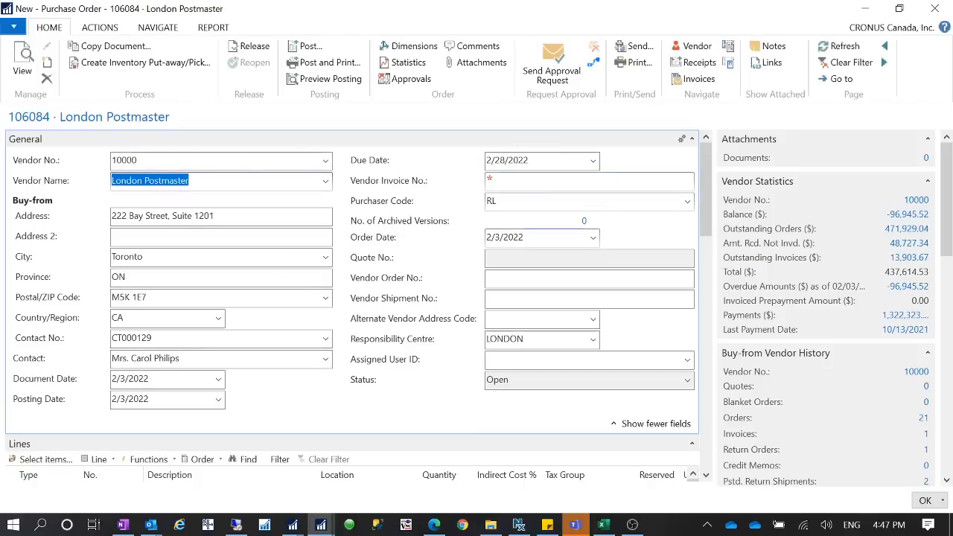
{"action": "key", "text": "Return"}
{"action": "type", "text": "testinventory"}
{"action": "key", "text": "Return"}
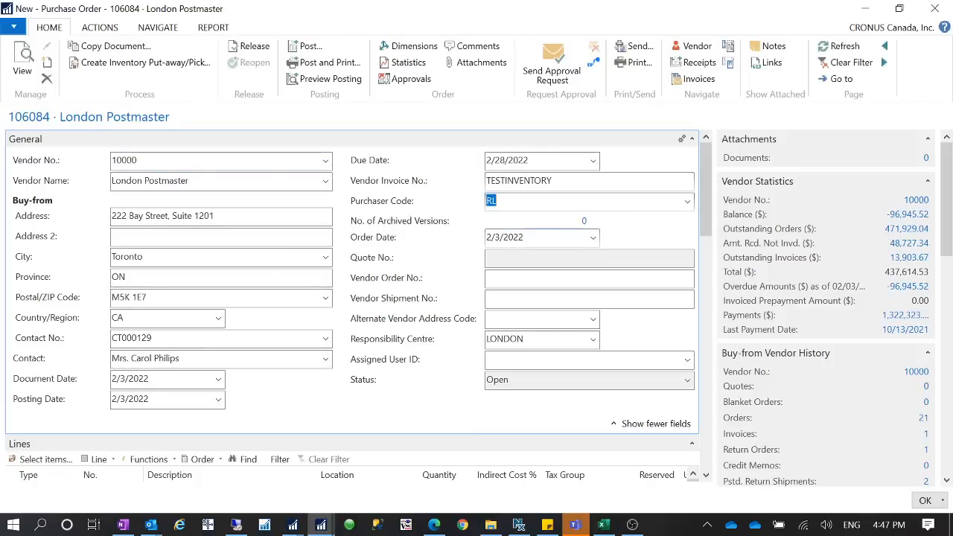
Step: Add an item line for 1929-W with a quantity of 10 to the purchase order
{"action": "scroll", "coordinate": [108, 351], "scroll_direction": "down", "scroll_amount": 3}
{"action": "left_click", "coordinate": [56, 338]}
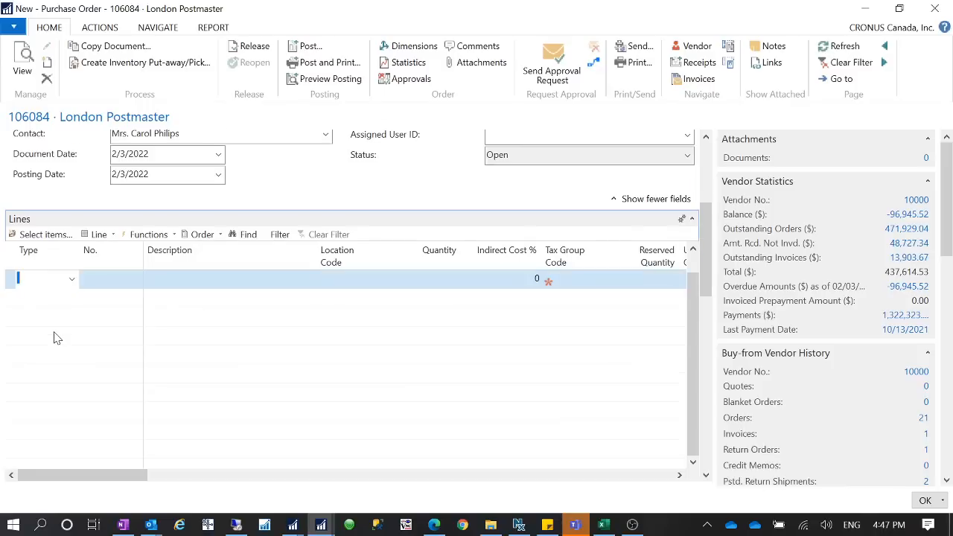
{"action": "type", "text": "item"}
{"action": "key", "text": "Tab"}
{"action": "type", "text": "1929-W"}
{"action": "key", "text": "Tab"}
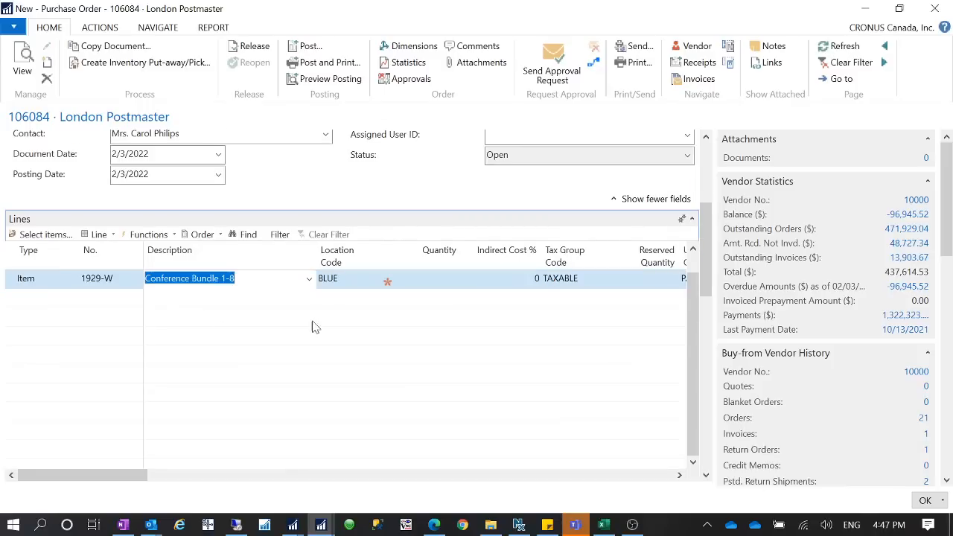
{"action": "left_click", "coordinate": [445, 281]}
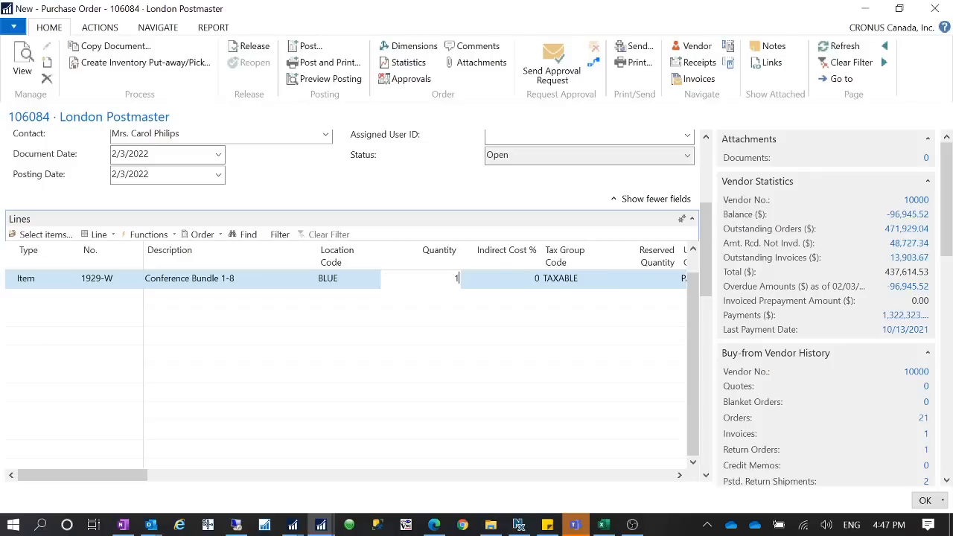
{"action": "type", "text": "10"}
{"action": "key", "text": "Tab"}
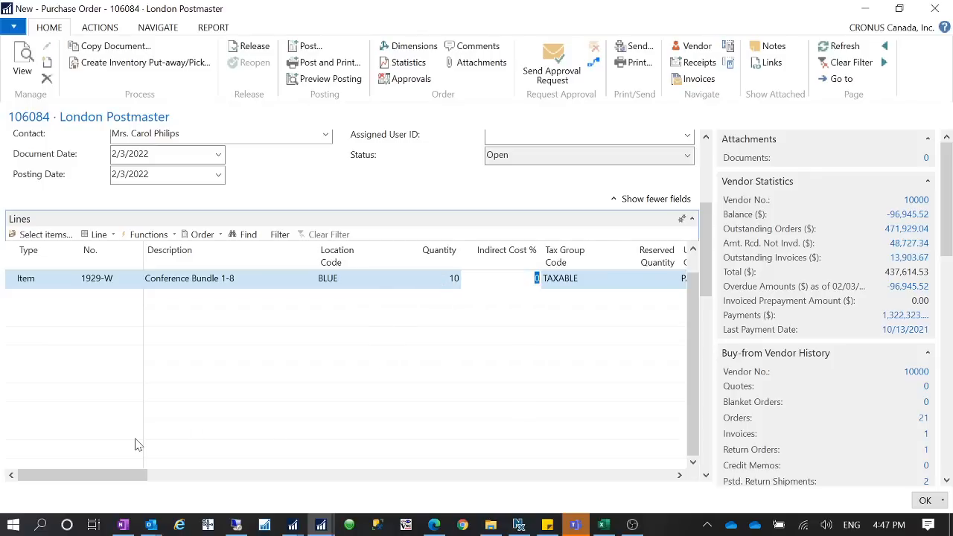
Step: Set the purchase order's expected receipt date to 2/2/2022, update the lines with it, and close the order
{"action": "left_click_drag", "start_coordinate": [135, 468], "coordinate": [99, 488]}
{"action": "left_click_drag", "start_coordinate": [711, 259], "coordinate": [717, 350]}
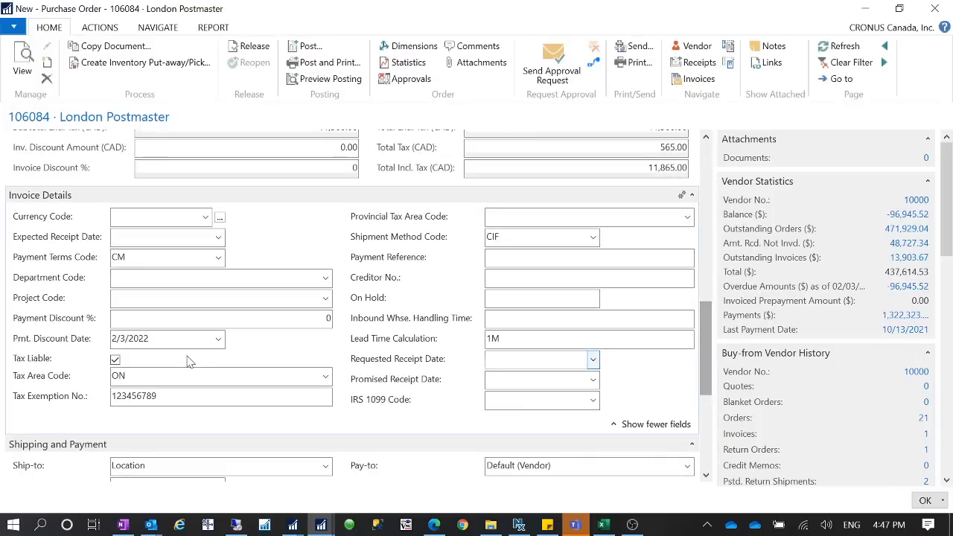
{"action": "left_click", "coordinate": [119, 236]}
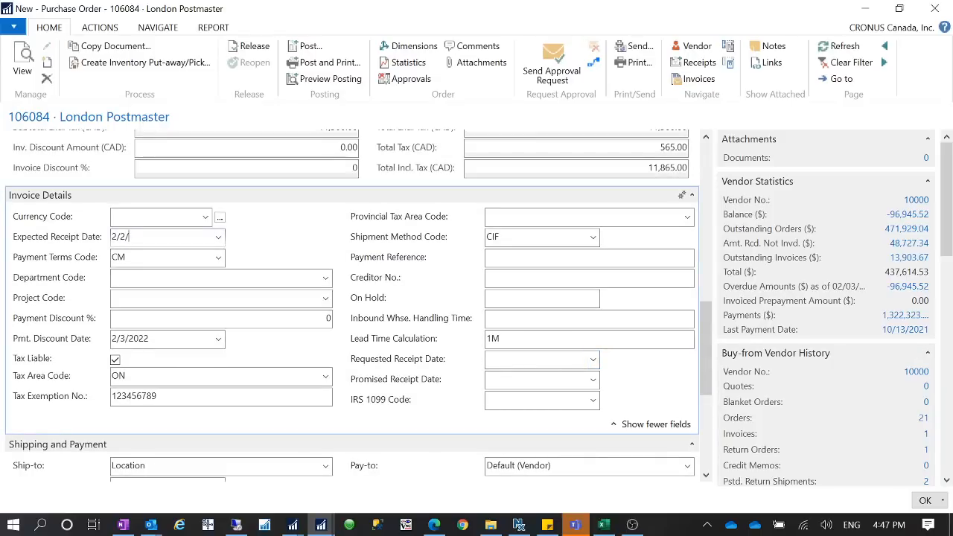
{"action": "type", "text": "2/2/2022"}
{"action": "key", "text": "Tab"}
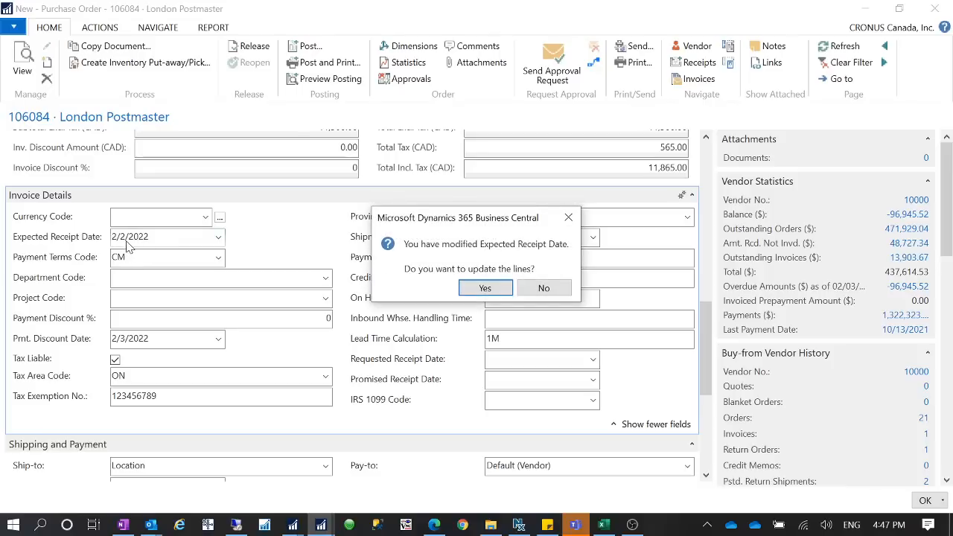
{"action": "left_click", "coordinate": [493, 292]}
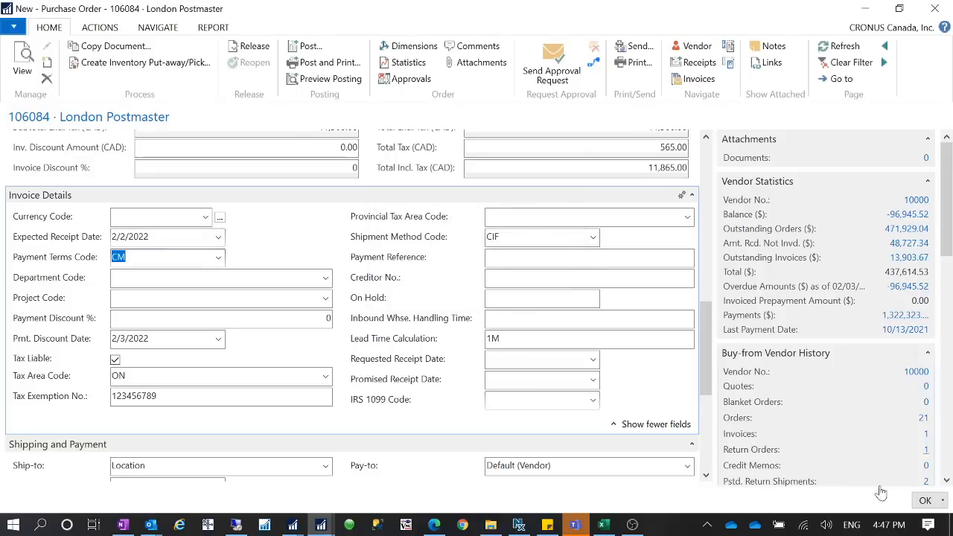
{"action": "left_click", "coordinate": [929, 504]}
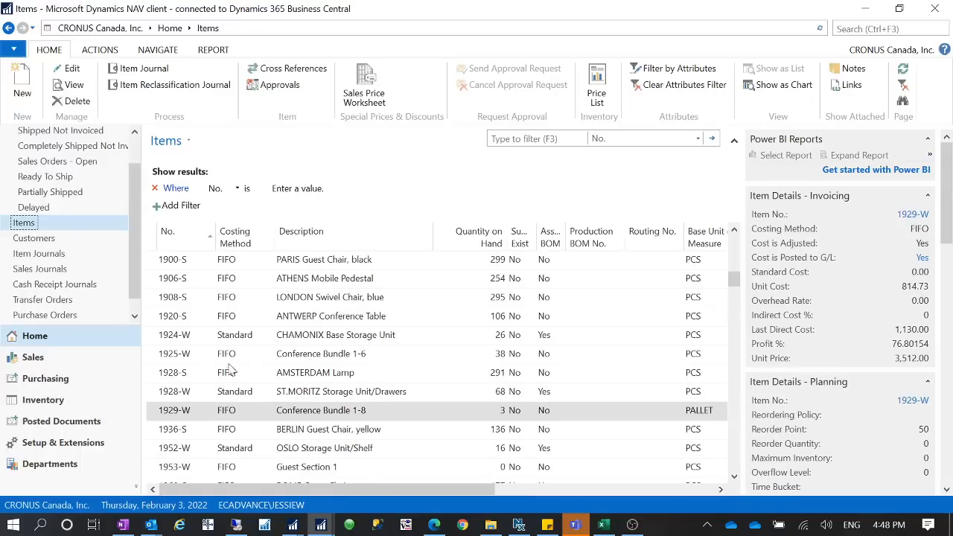
Step: Open the item card for 1929-W in a maximized window and examine its inventory and purchase order quantities
{"action": "left_click", "coordinate": [185, 413]}
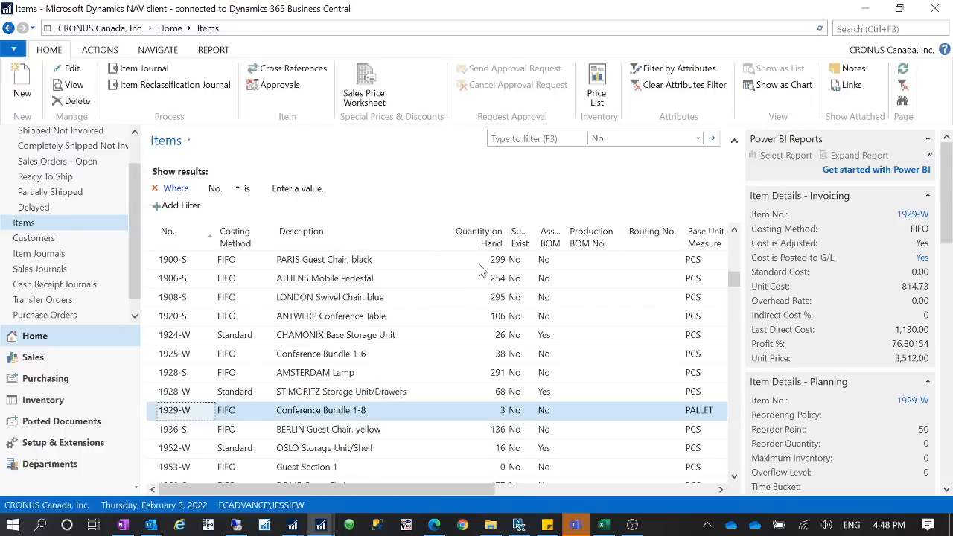
{"action": "key", "text": "Return"}
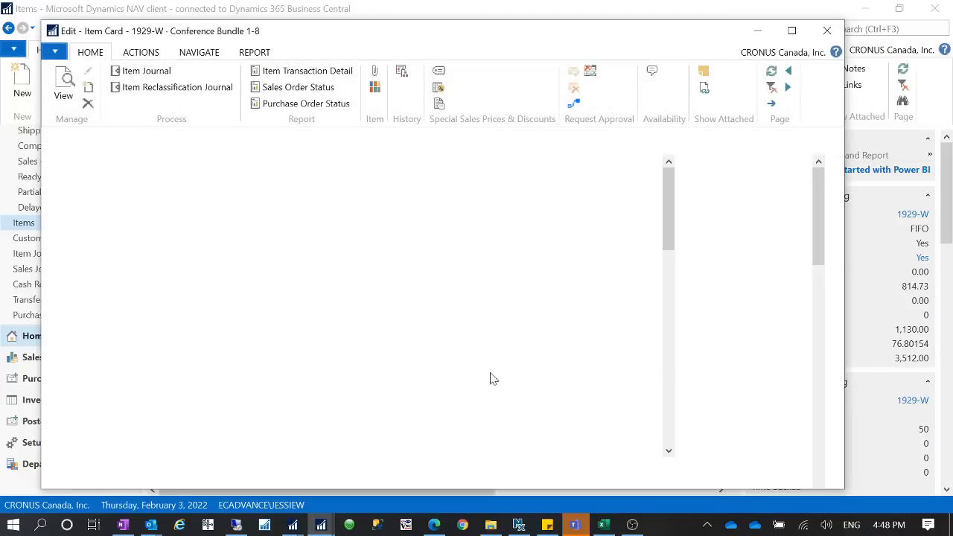
{"action": "left_click", "coordinate": [791, 30]}
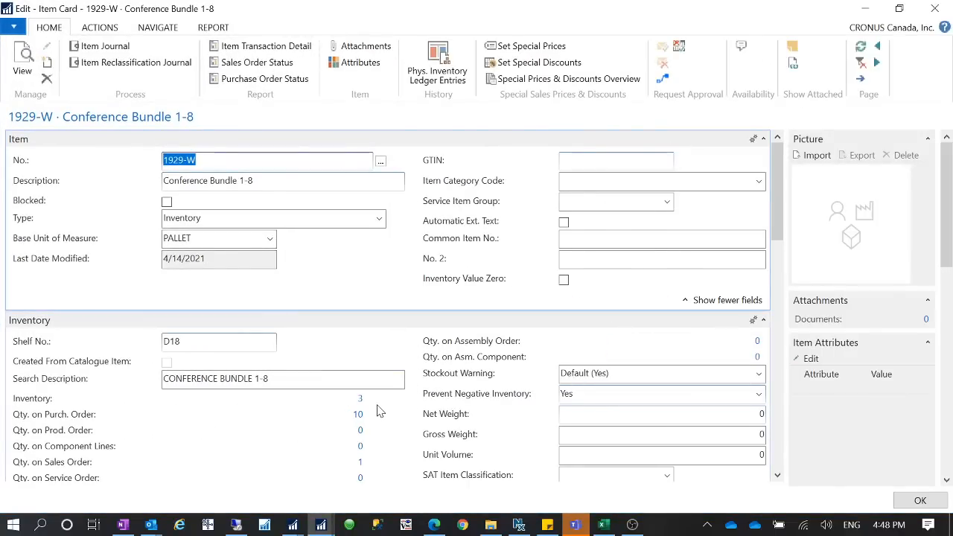
Step: Open the item journal from the item card and enter a Sale line for item 1929-W at location BLUE
{"action": "left_click", "coordinate": [104, 46]}
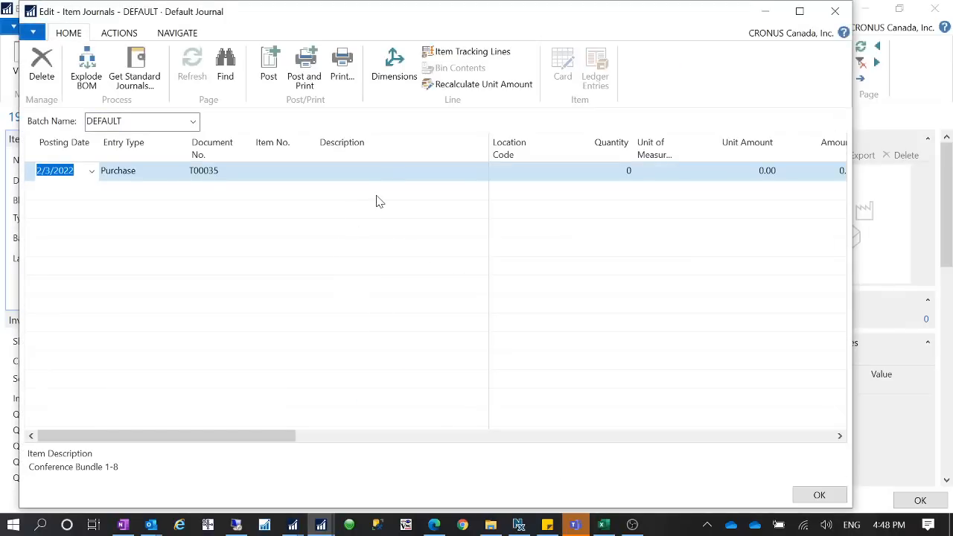
{"action": "left_click", "coordinate": [176, 176]}
{"action": "left_click", "coordinate": [176, 174]}
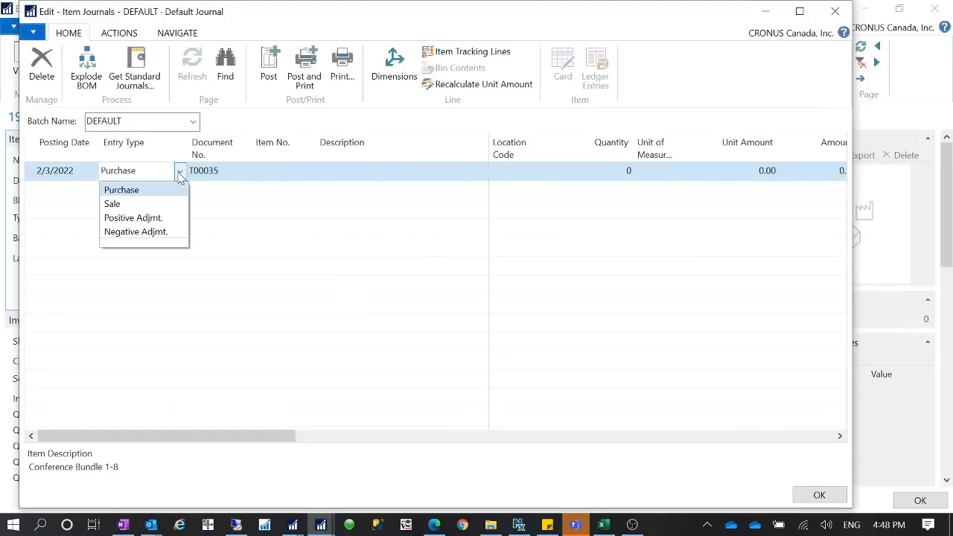
{"action": "left_click", "coordinate": [138, 202]}
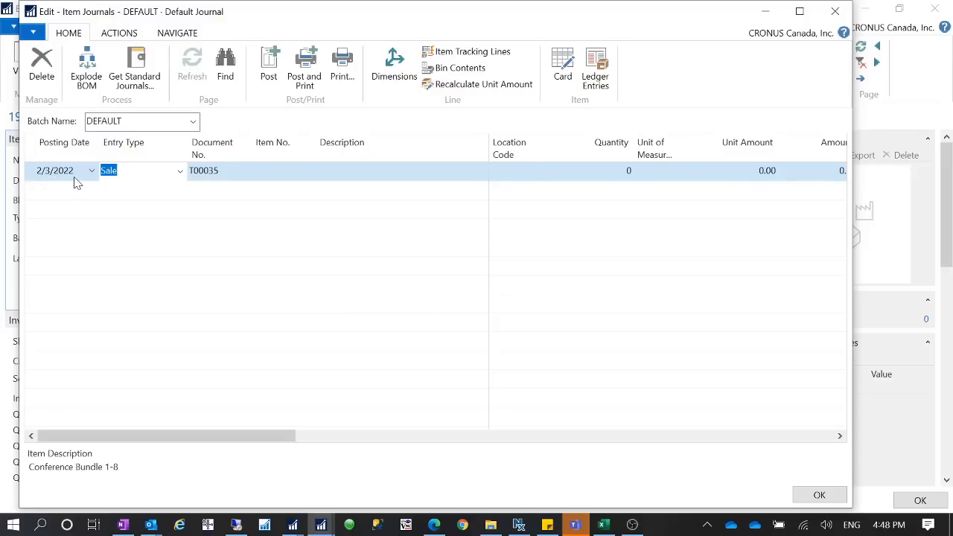
{"action": "left_click", "coordinate": [269, 174]}
{"action": "type", "text": "1929-W"}
{"action": "key", "text": "Tab"}
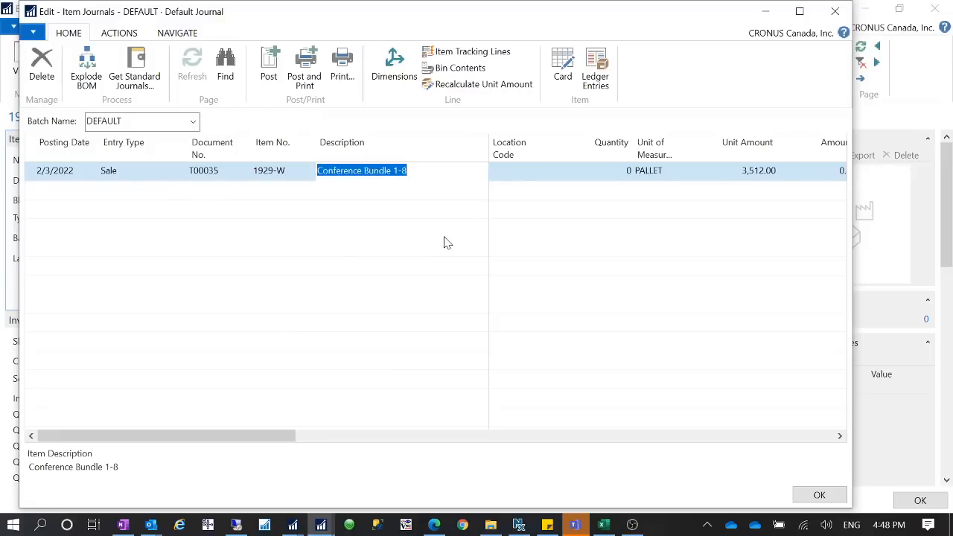
{"action": "left_click", "coordinate": [511, 174]}
{"action": "type", "text": "blue"}
{"action": "key", "text": "Tab"}
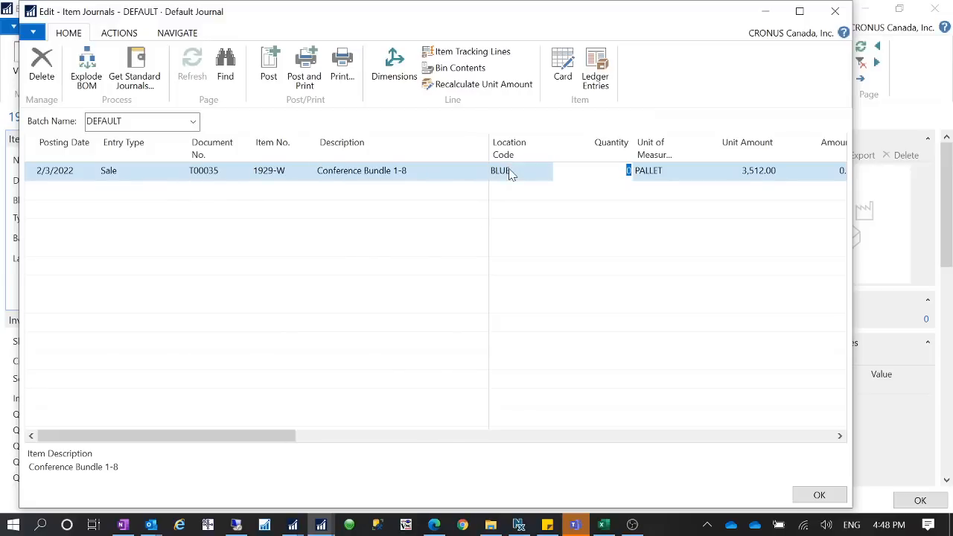
Step: Move the journal window lower over the item card and set the 1929-W sale line's quantity to 3
{"action": "left_click_drag", "start_coordinate": [653, 10], "coordinate": [652, 58]}
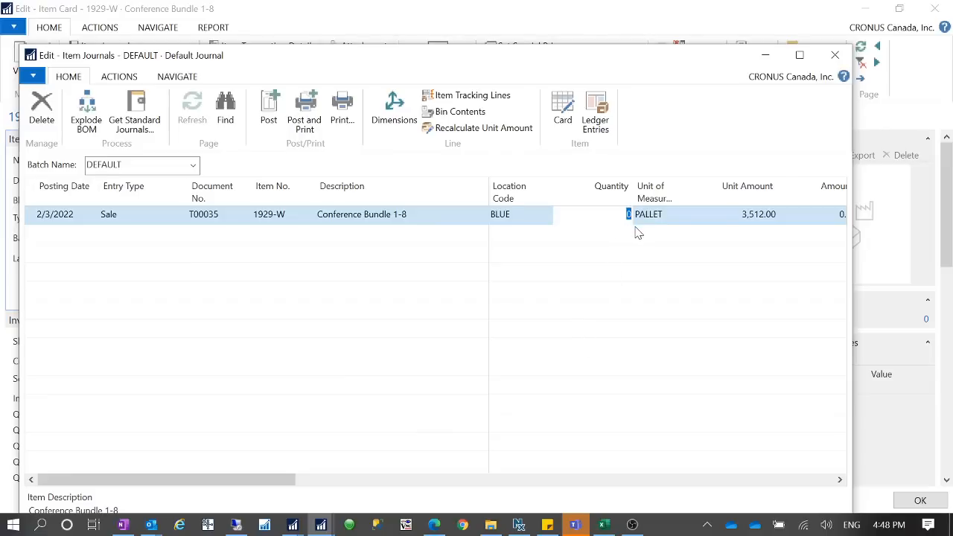
{"action": "type", "text": "3"}
{"action": "key", "text": "Tab"}
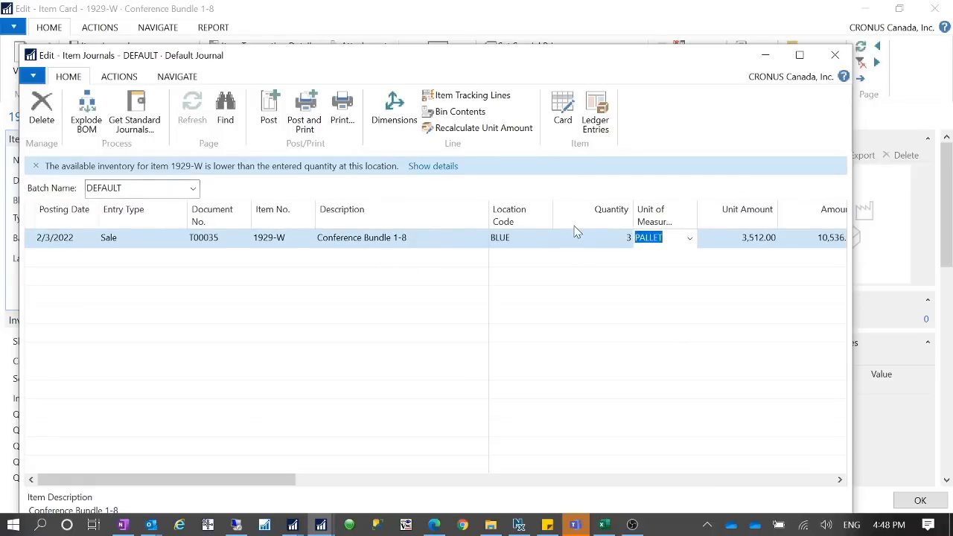
Step: Set the 1929-W sale line's quantity to 2 and close the item journal
{"action": "left_click", "coordinate": [625, 238]}
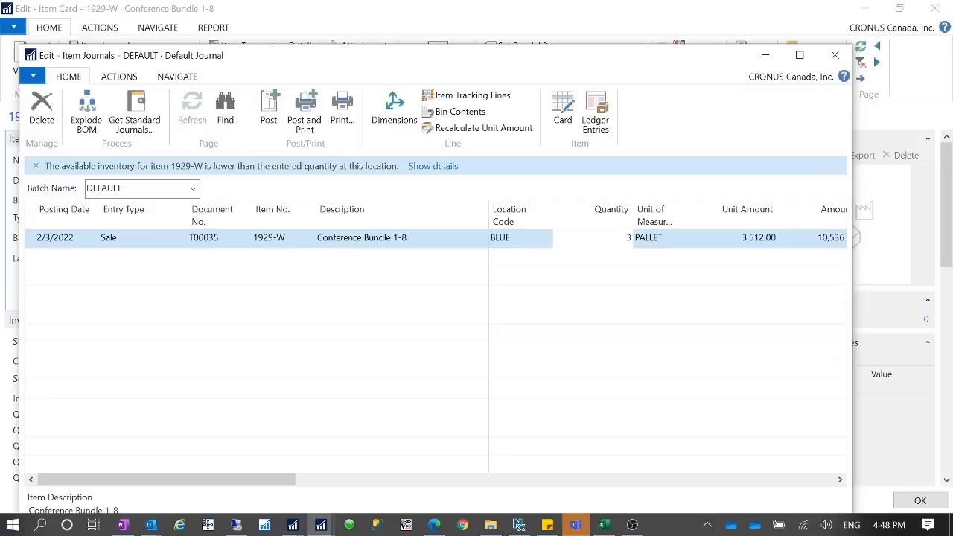
{"action": "double_click", "coordinate": [627, 237]}
{"action": "type", "text": "2"}
{"action": "key", "text": "Tab"}
{"action": "left_click", "coordinate": [625, 214]}
{"action": "double_click", "coordinate": [627, 214]}
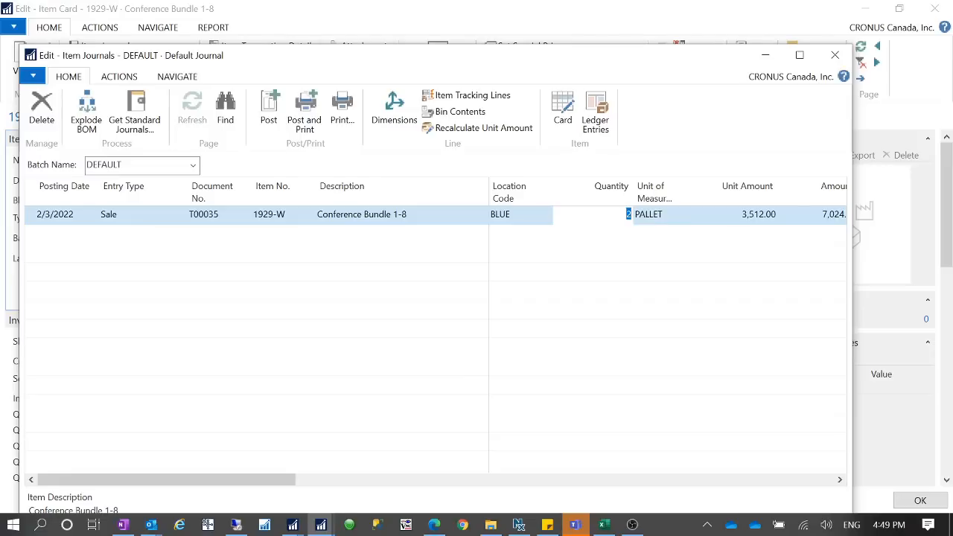
{"action": "left_click", "coordinate": [835, 55]}
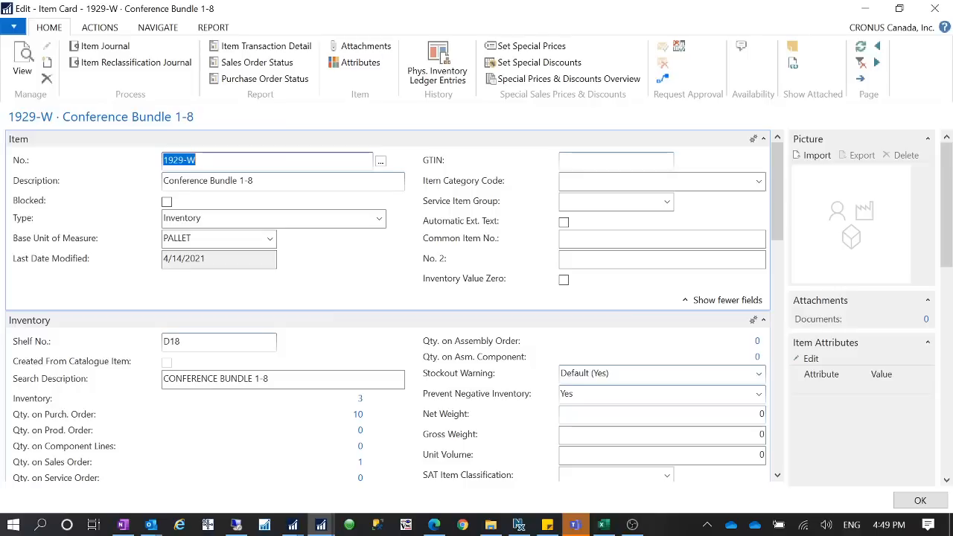
Step: Set Stockout Warning to No on the 1929-W item card and close the card
{"action": "left_click", "coordinate": [758, 373]}
{"action": "left_click", "coordinate": [585, 408]}
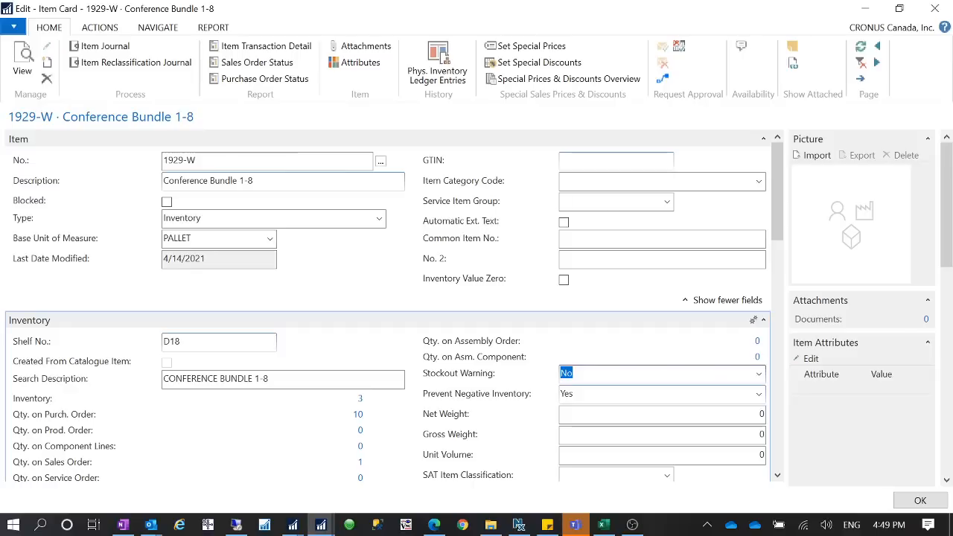
{"action": "key", "text": "Tab"}
{"action": "key", "text": "shift+Tab"}
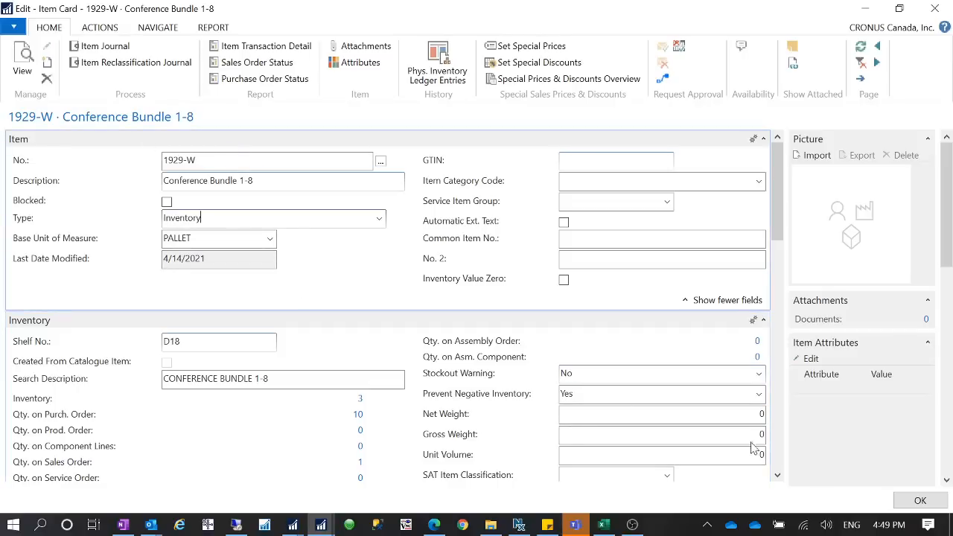
{"action": "left_click", "coordinate": [919, 500]}
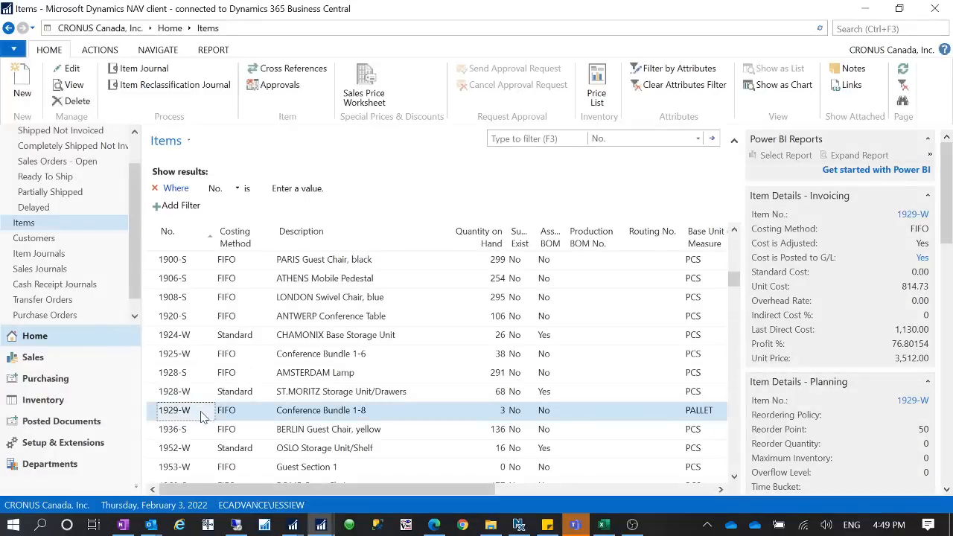
Step: Open the item journal from the Items list and delete its existing 1929-W sale line
{"action": "left_click", "coordinate": [143, 72]}
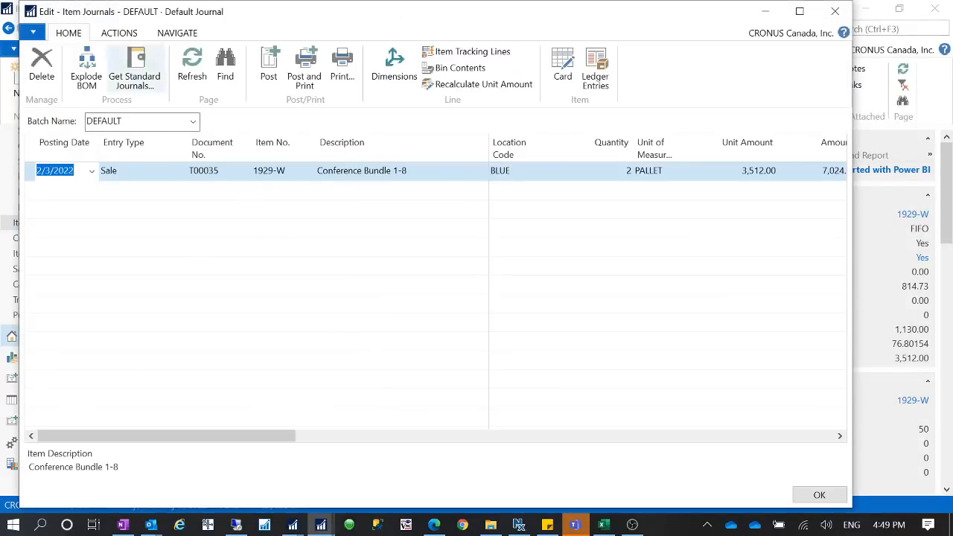
{"action": "left_click", "coordinate": [38, 74]}
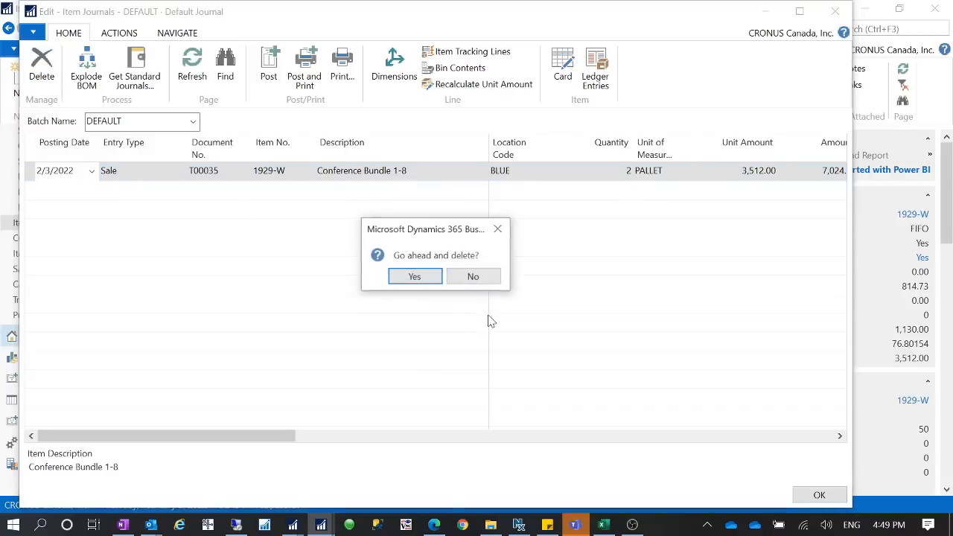
{"action": "left_click", "coordinate": [429, 283]}
Step: Enter item 1929-W with location code BLUE on the new sale journal line
{"action": "left_click", "coordinate": [272, 172]}
{"action": "type", "text": "1929-W"}
{"action": "left_click", "coordinate": [400, 172]}
{"action": "left_click", "coordinate": [542, 174]}
{"action": "type", "text": "BLUE"}
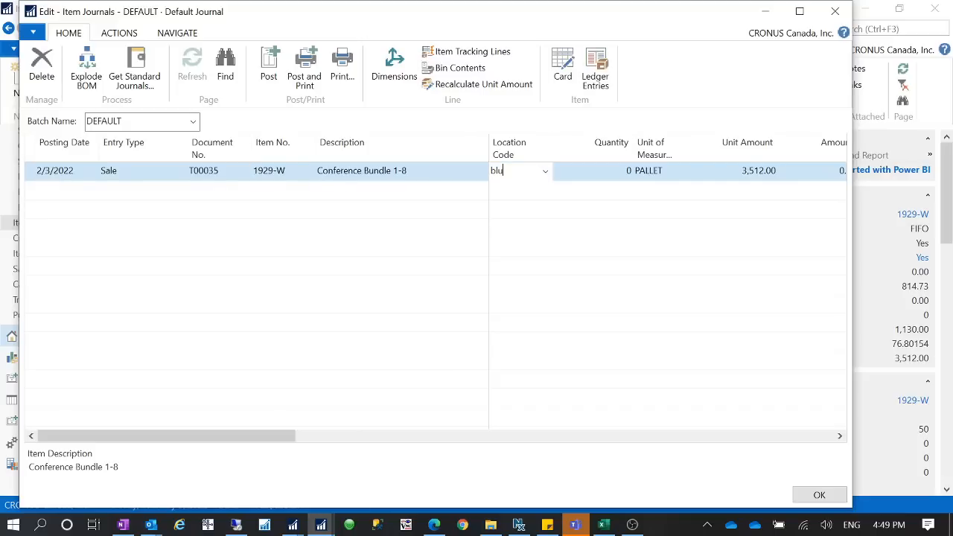
{"action": "key", "text": "Tab"}
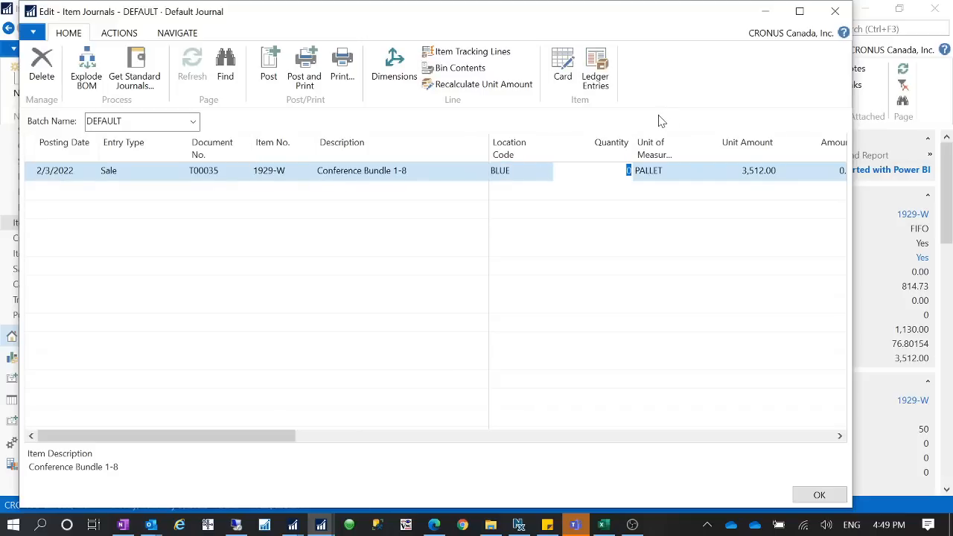
Step: Set the new 1929-W sale line's quantity to 3, start posting the journal, and decline the posting
{"action": "left_click_drag", "start_coordinate": [566, 11], "coordinate": [578, 26]}
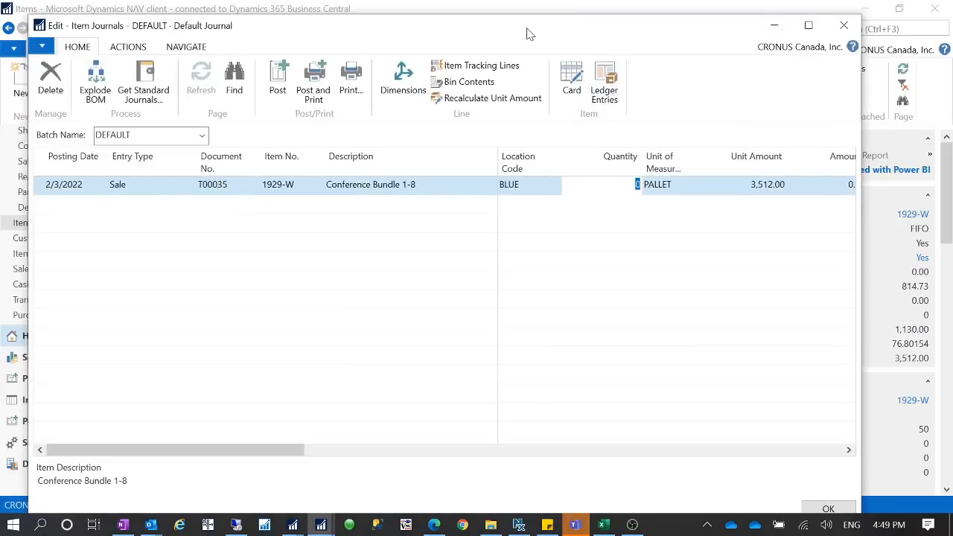
{"action": "type", "text": "3"}
{"action": "key", "text": "Tab"}
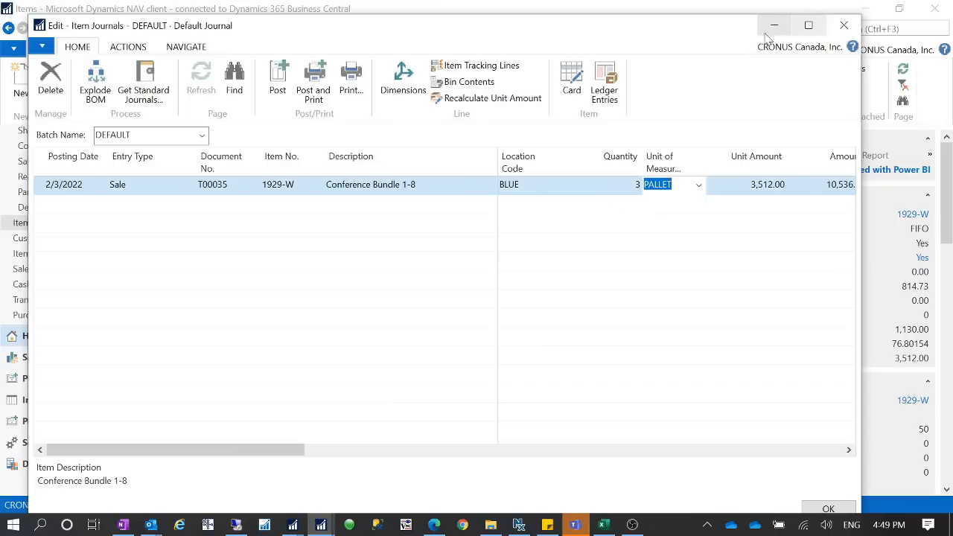
{"action": "mouse_move", "coordinate": [719, 35]}
{"action": "left_mouse_down"}
{"action": "mouse_move", "coordinate": [716, 70]}
{"action": "mouse_move", "coordinate": [710, 38]}
{"action": "left_mouse_up"}
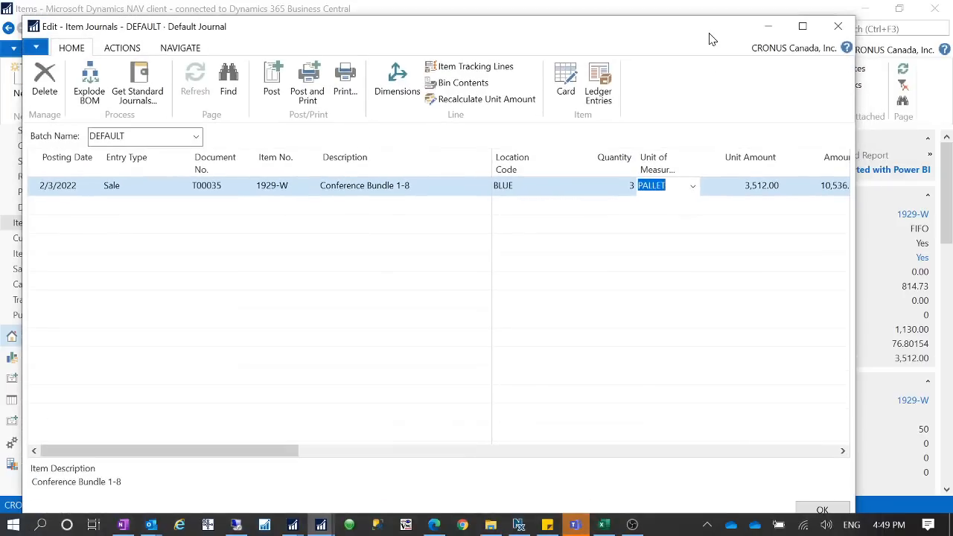
{"action": "left_click", "coordinate": [275, 91]}
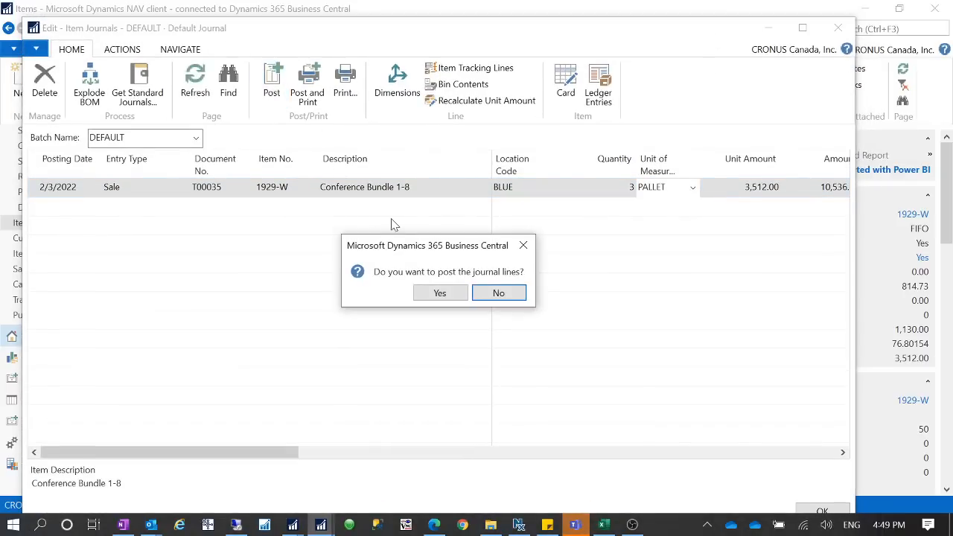
{"action": "left_click", "coordinate": [520, 294]}
Step: Set the quantity on the 1929-W sale journal line to 4
{"action": "left_click", "coordinate": [622, 192]}
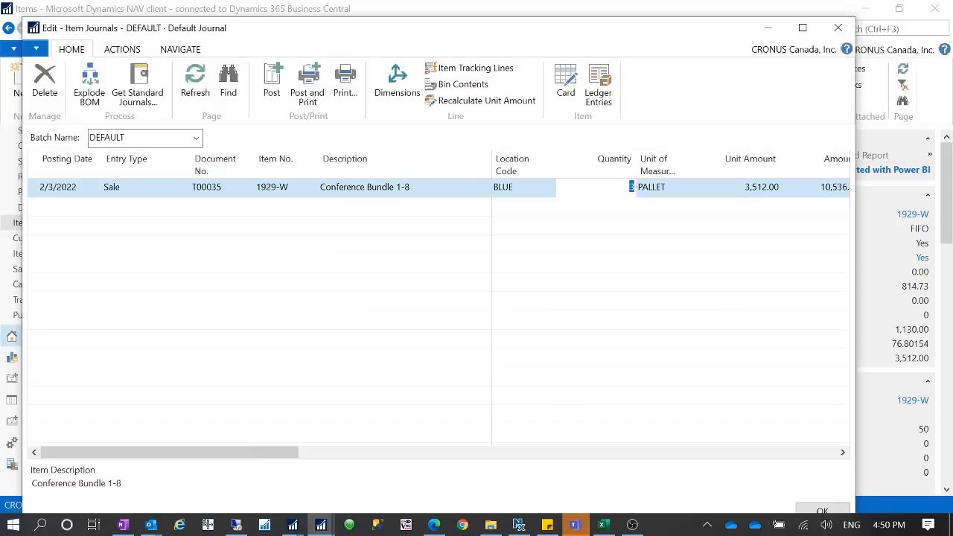
{"action": "type", "text": "4"}
{"action": "key", "text": "Tab"}
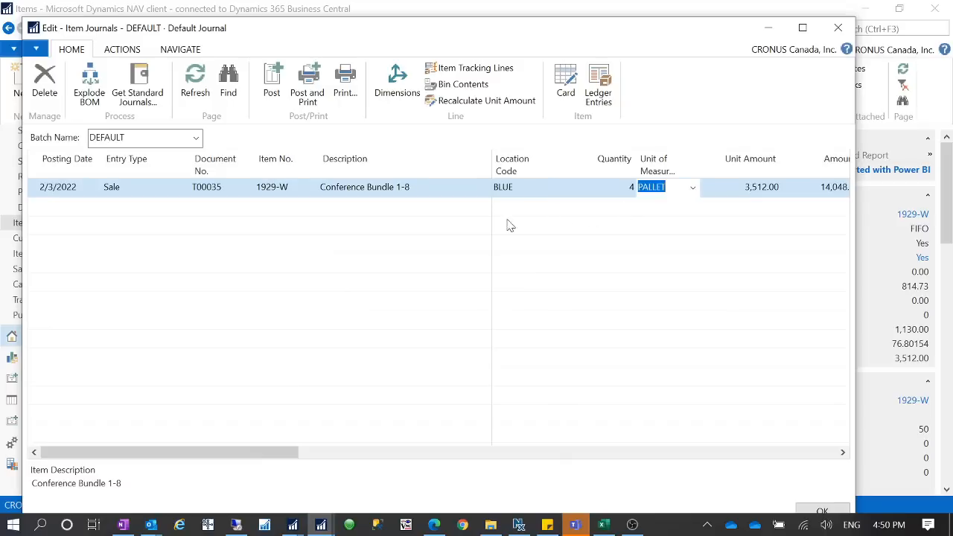
Step: Try to post the 1929-W sale line of 4 from BLUE, continuing past the reservation question, and close the item journal
{"action": "left_click", "coordinate": [269, 93]}
{"action": "left_click", "coordinate": [439, 294]}
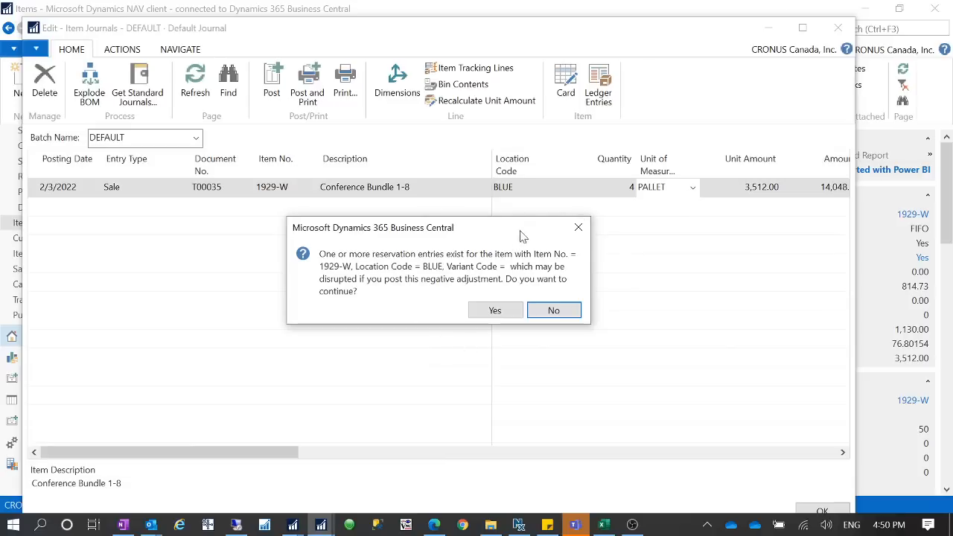
{"action": "left_click", "coordinate": [485, 311]}
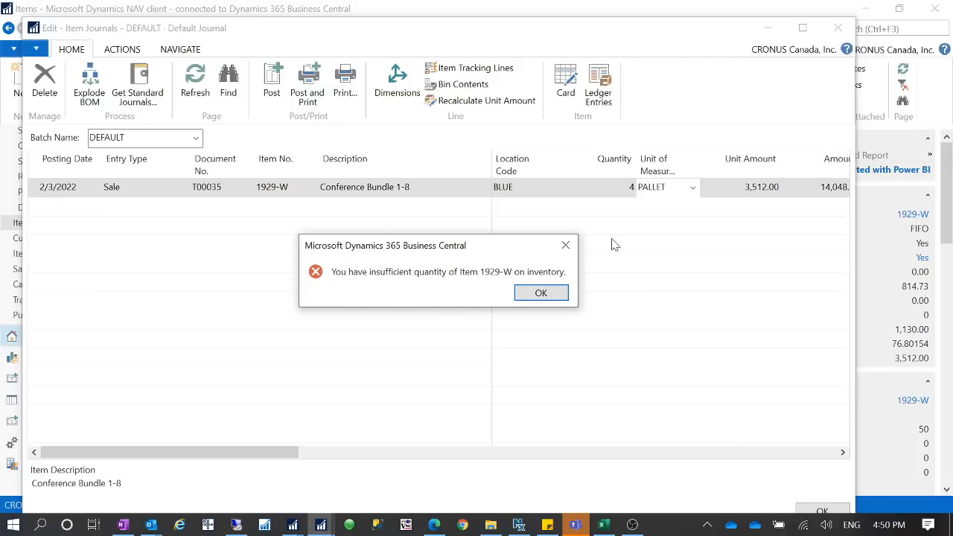
{"action": "left_click", "coordinate": [541, 295]}
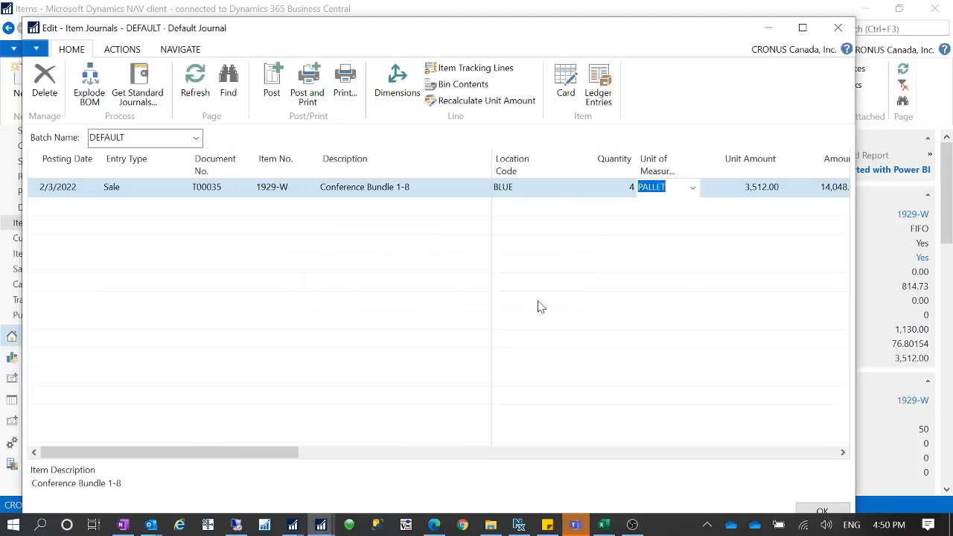
{"action": "left_click", "coordinate": [617, 193]}
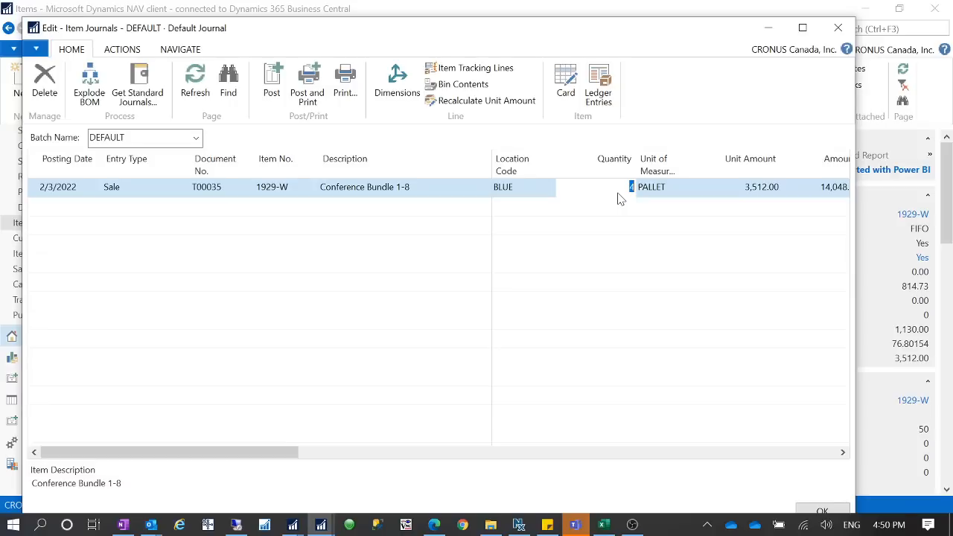
{"action": "left_click", "coordinate": [837, 28]}
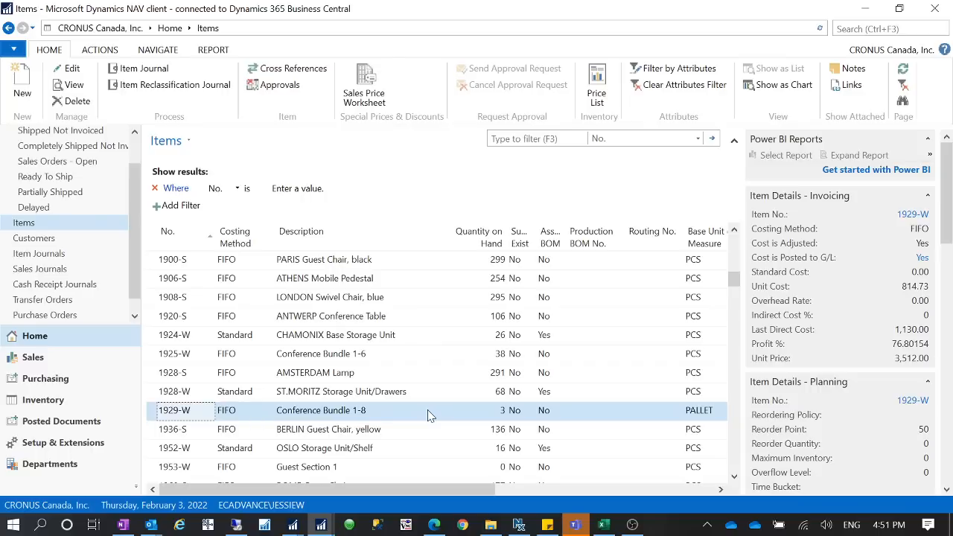
Step: Find My Notifications through a search for "notification" and disable the "Item availability is low." notification
{"action": "left_click", "coordinate": [864, 28]}
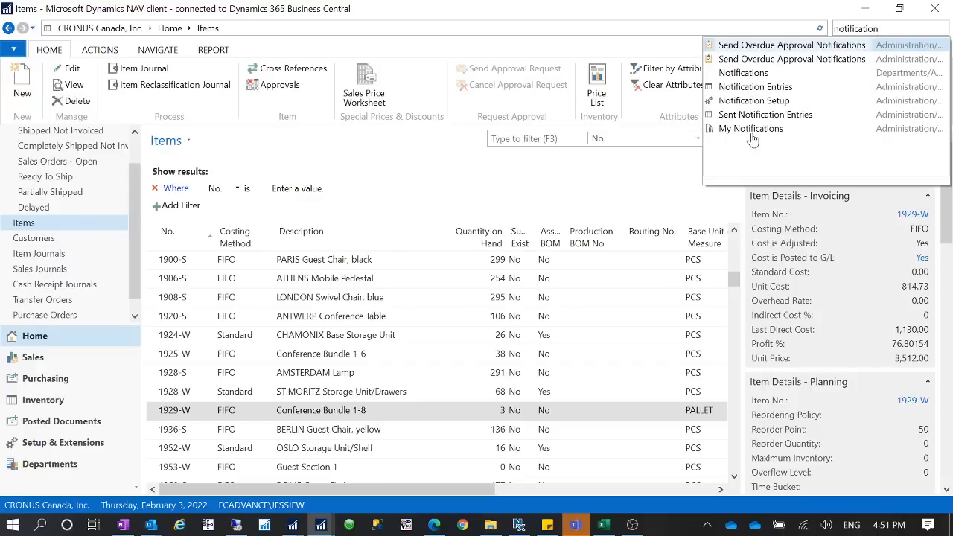
{"action": "left_click", "coordinate": [750, 133]}
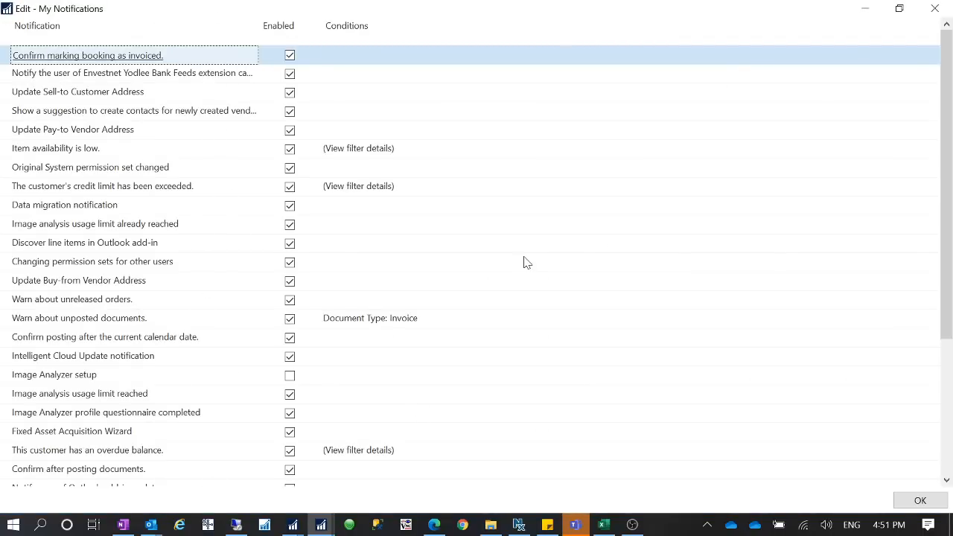
{"action": "left_click", "coordinate": [15, 148]}
{"action": "left_click", "coordinate": [289, 149]}
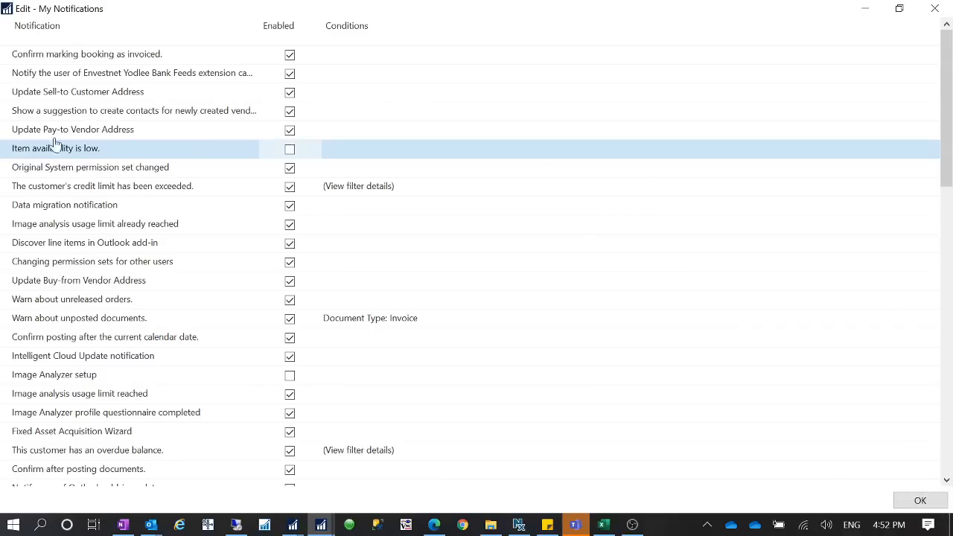
{"action": "left_click", "coordinate": [918, 498]}
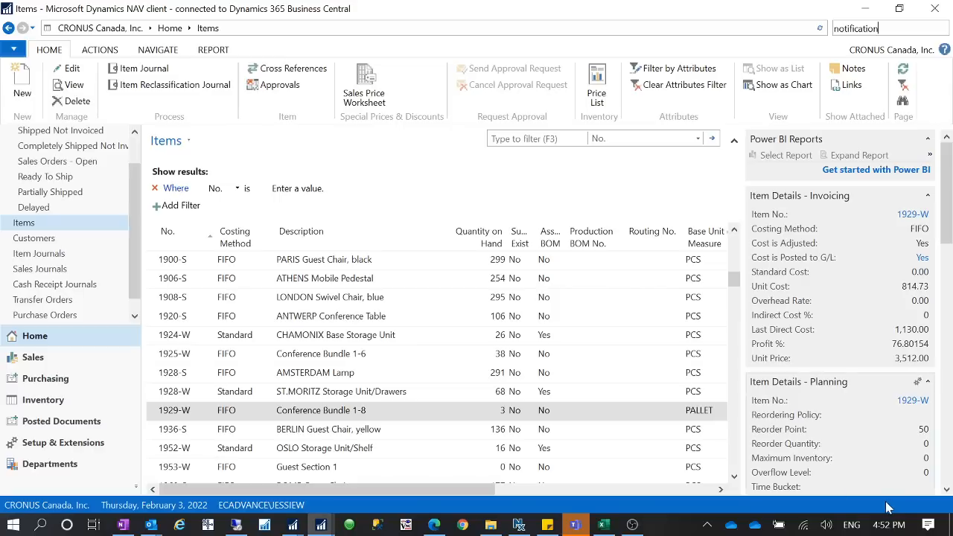
Step: Open the item card of 1929-W from the Items list, set Stockout Warning to Default (Yes), and close the card
{"action": "double_click", "coordinate": [207, 414]}
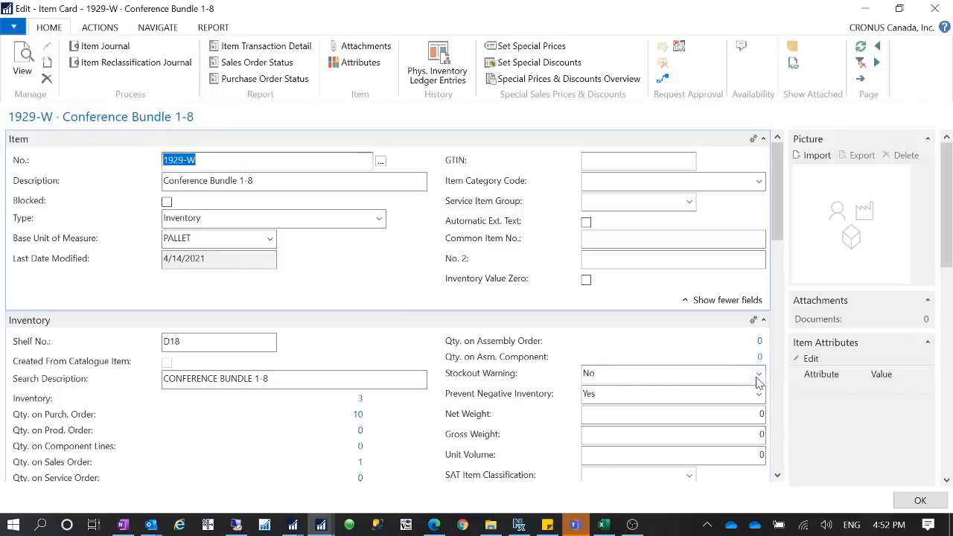
{"action": "left_click", "coordinate": [758, 374]}
{"action": "left_click", "coordinate": [633, 391]}
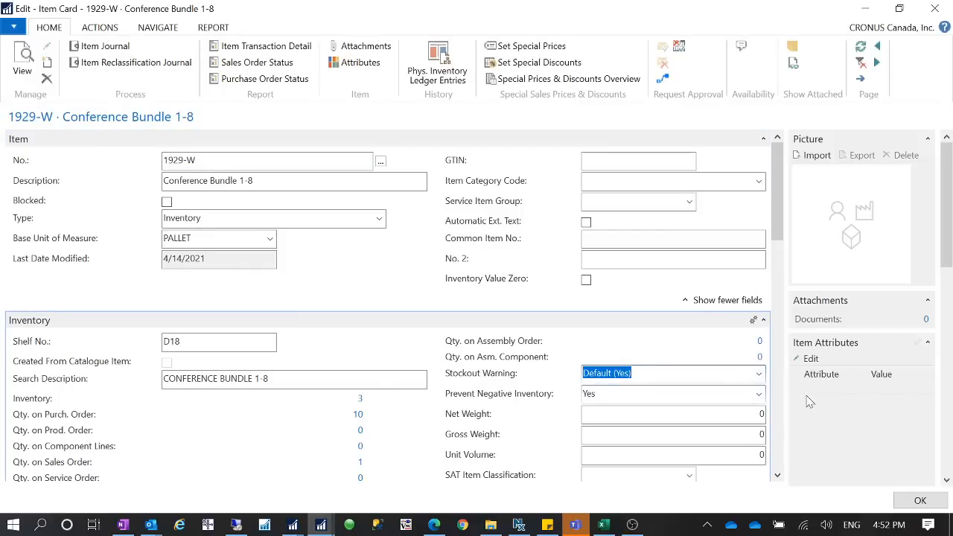
{"action": "key", "text": "Tab"}
{"action": "left_click", "coordinate": [920, 500]}
Step: Open Sales & Receivables Setup, check its Stockout Warning setting, and close the setup page
{"action": "key", "text": "ctrl+F3"}
{"action": "type", "text": "sales &"}
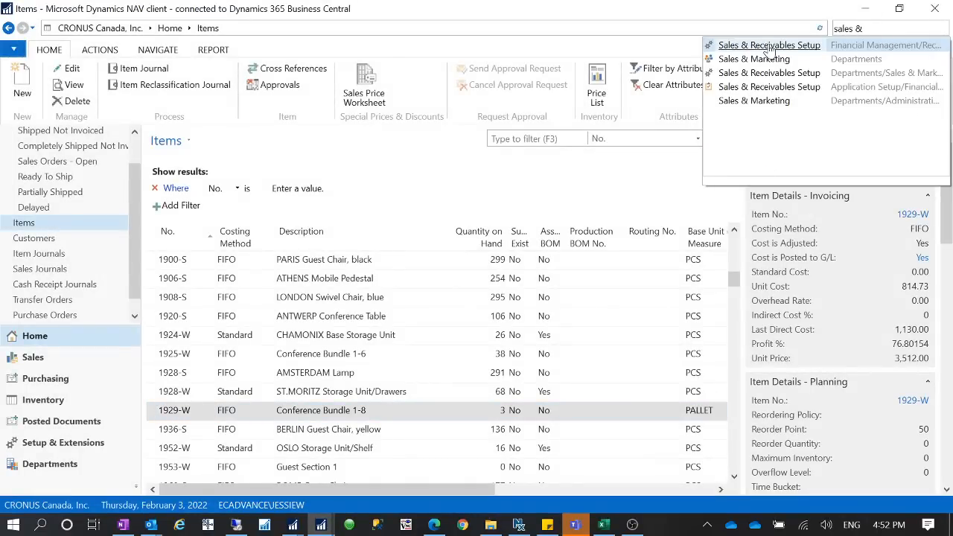
{"action": "left_click", "coordinate": [769, 46]}
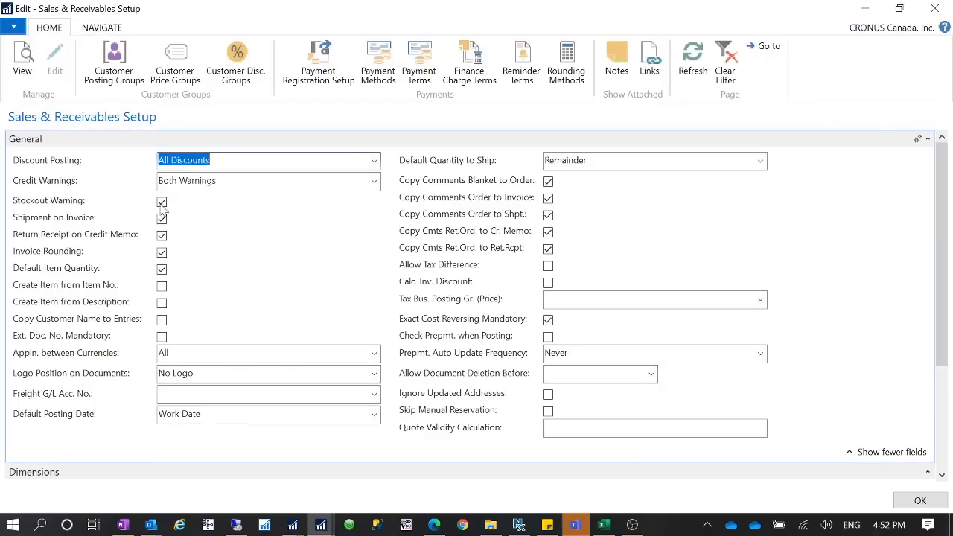
{"action": "left_click", "coordinate": [920, 500]}
Step: Open the item journal from the 1929-W item card and delete the existing sale line
{"action": "left_click", "coordinate": [183, 410]}
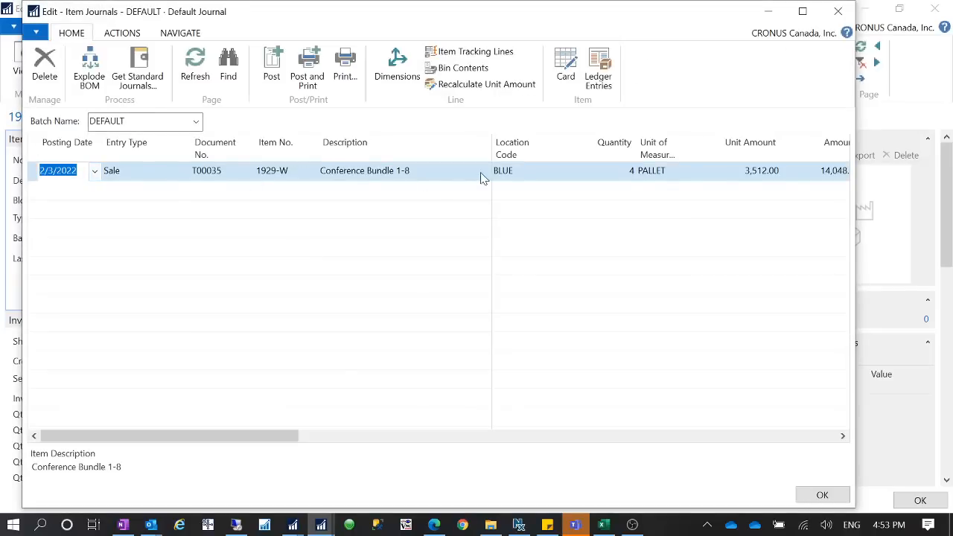
{"action": "left_click", "coordinate": [45, 65]}
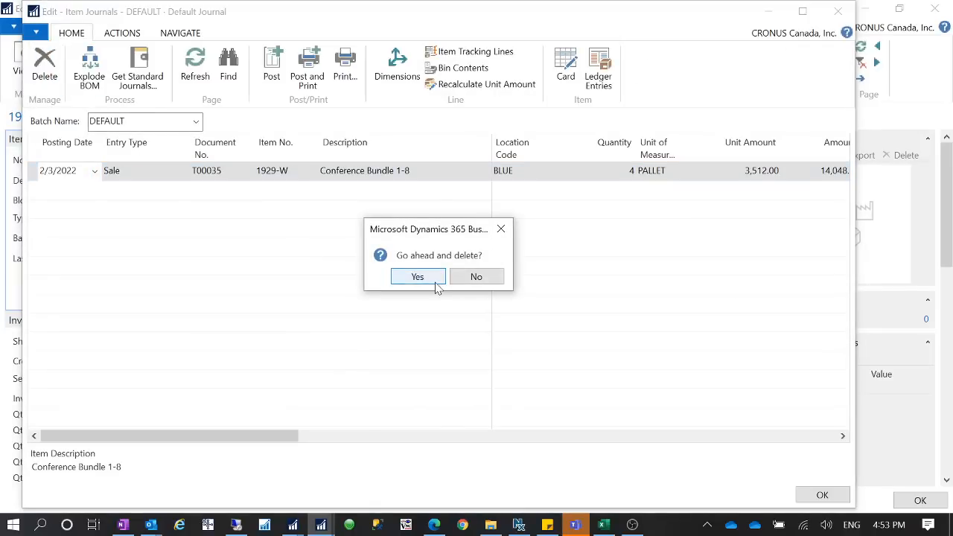
{"action": "left_click", "coordinate": [436, 282]}
Step: Enter a sale line for item 1929-W at location BLUE with quantity 4, and close the journal and item card
{"action": "left_click", "coordinate": [286, 172]}
{"action": "type", "text": "1929-W"}
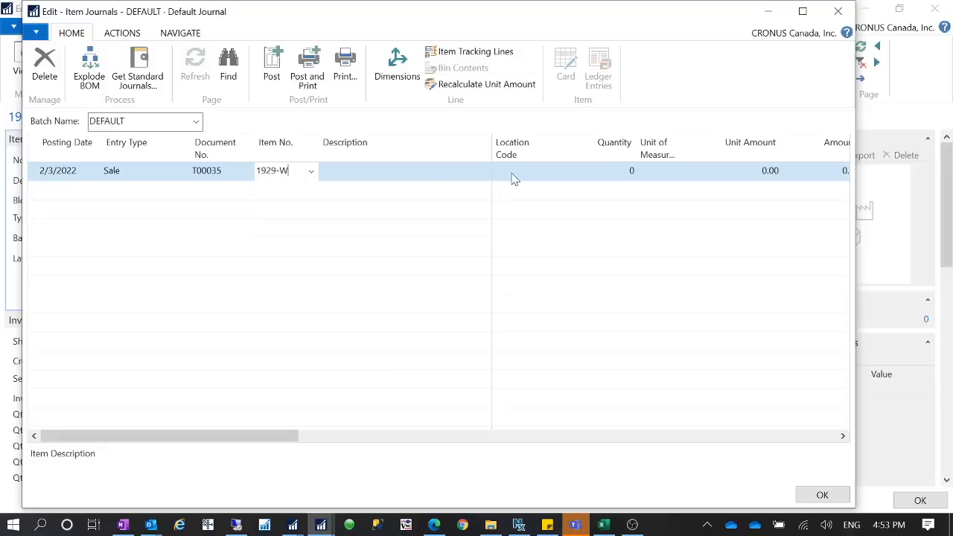
{"action": "key", "text": "Tab"}
{"action": "key", "text": "Tab"}
{"action": "key", "text": "Tab"}
{"action": "type", "text": "4"}
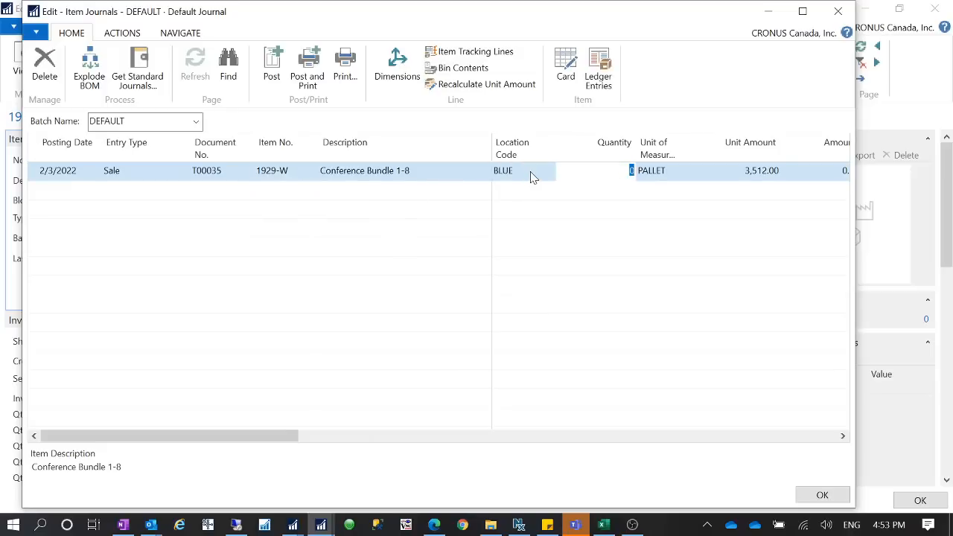
{"action": "key", "text": "Tab"}
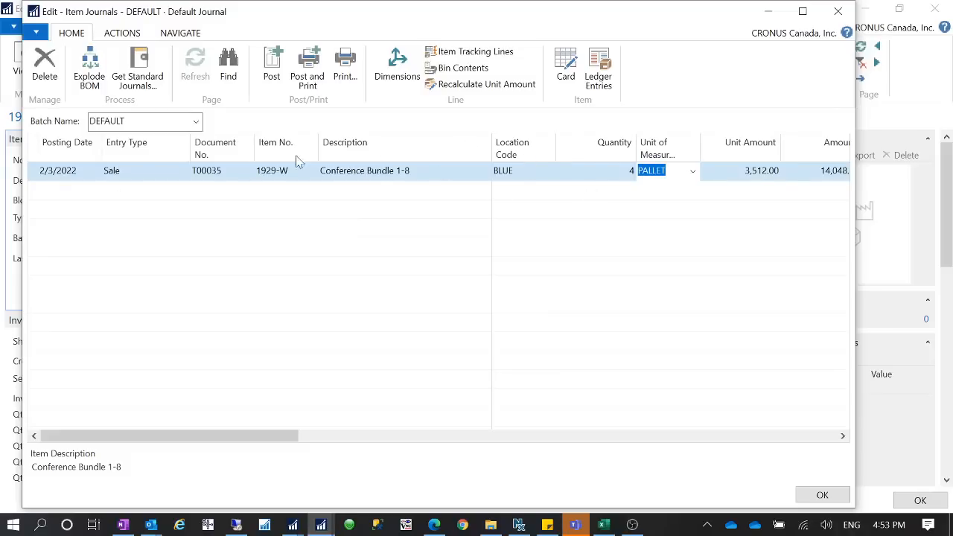
{"action": "left_click", "coordinate": [837, 12]}
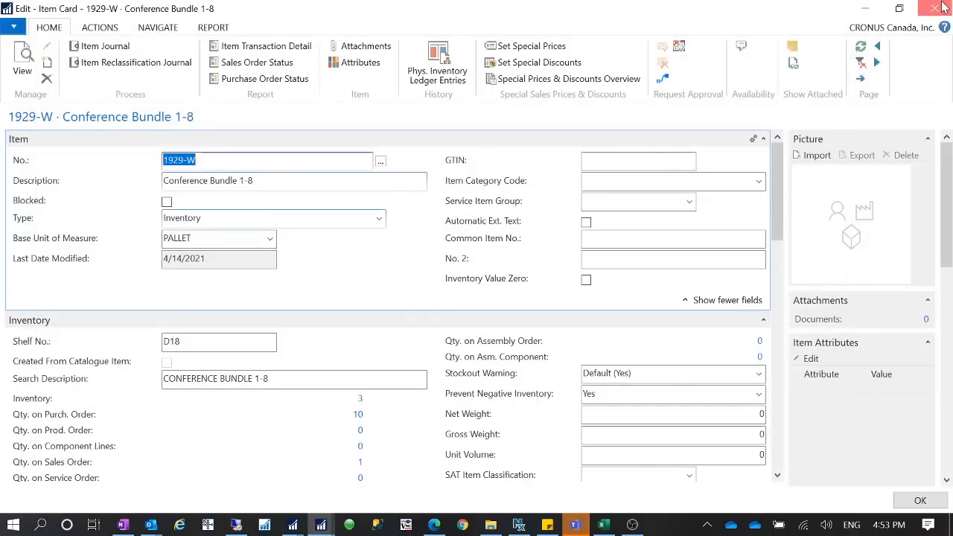
{"action": "left_click", "coordinate": [939, 8]}
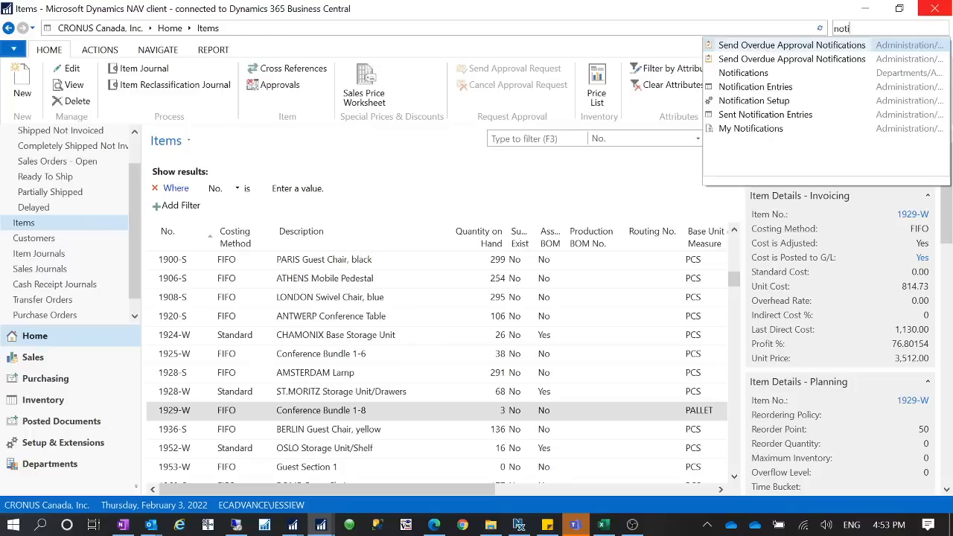
Step: Enable the "Item availability is low." notification in My Notifications and close the page
{"action": "left_click", "coordinate": [789, 130]}
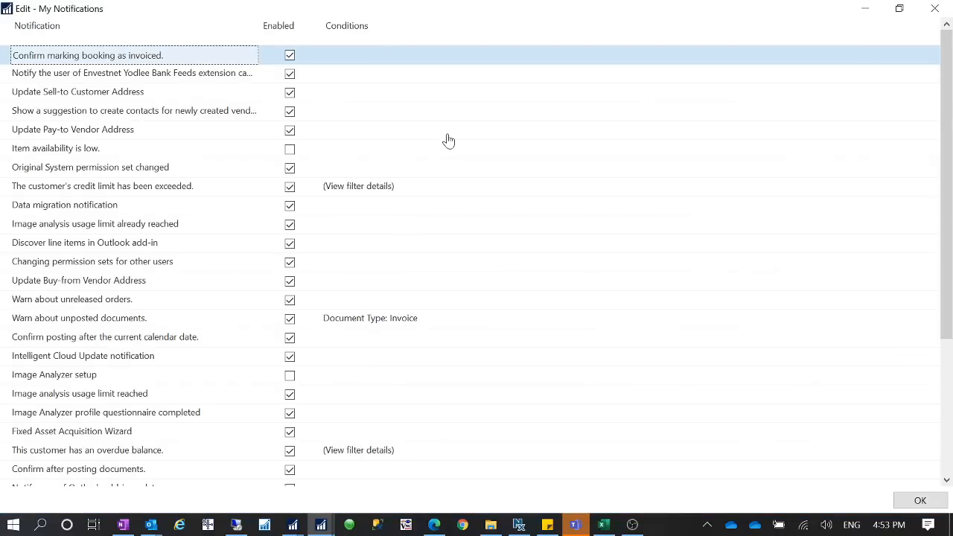
{"action": "left_click", "coordinate": [290, 149]}
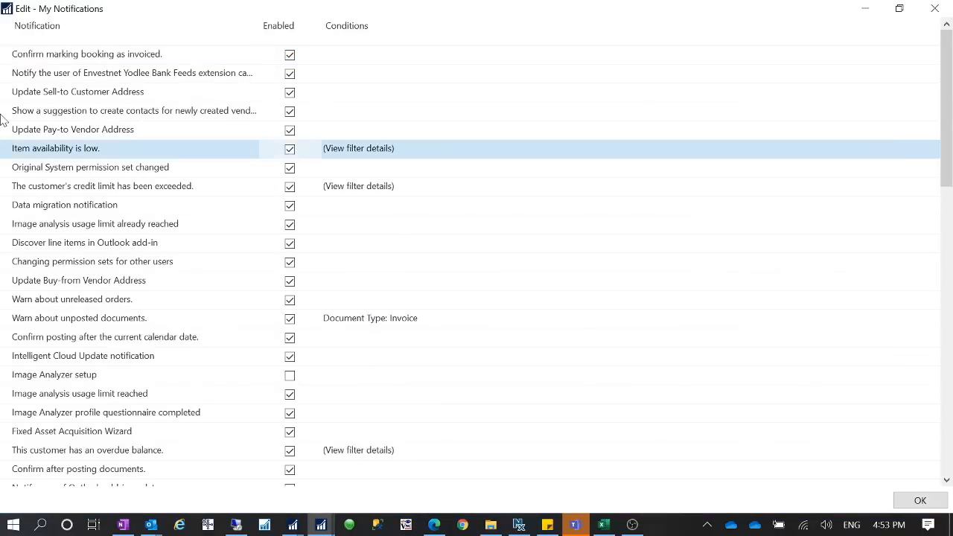
{"action": "left_click", "coordinate": [895, 502]}
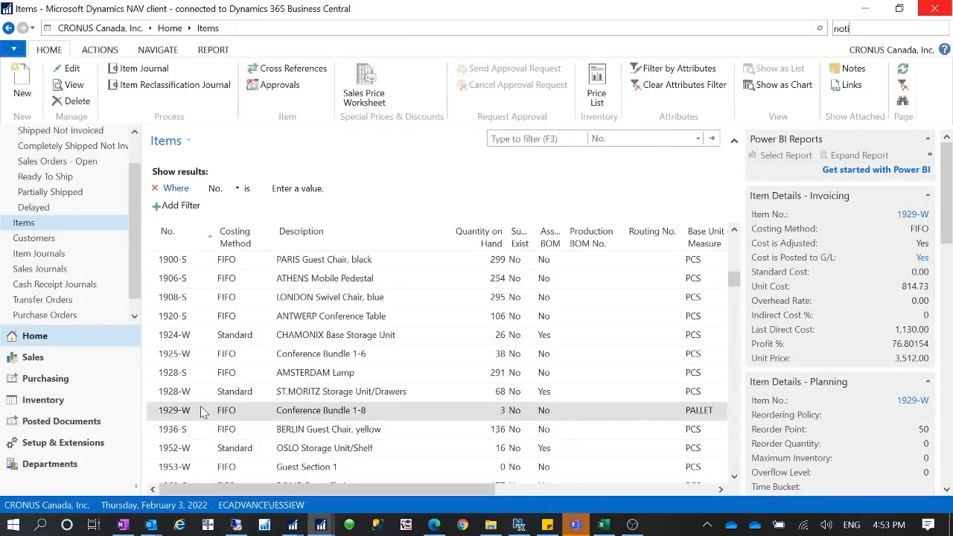
Step: Open the item journal from the Items list and delete its existing 1929-W sale line
{"action": "left_click", "coordinate": [141, 69]}
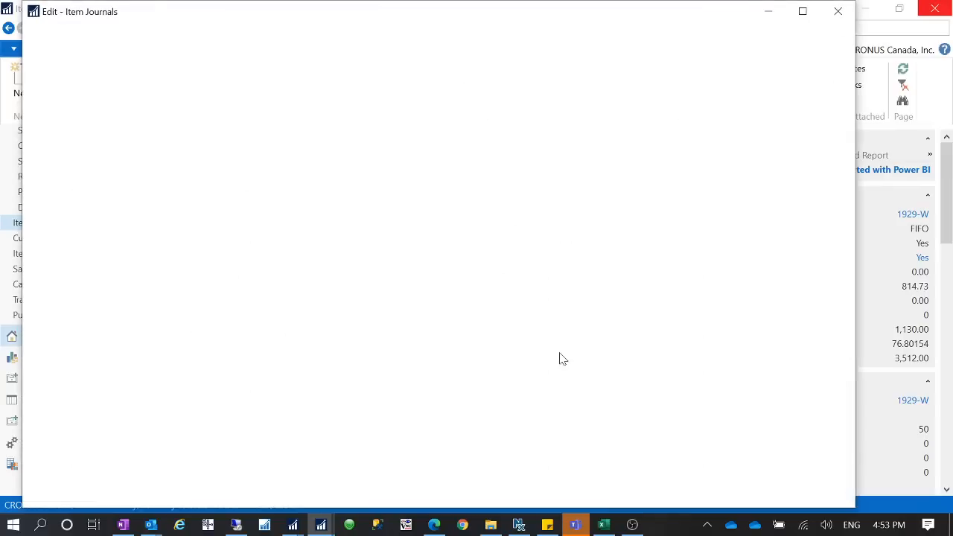
{"action": "left_click", "coordinate": [44, 64]}
{"action": "left_click", "coordinate": [417, 277]}
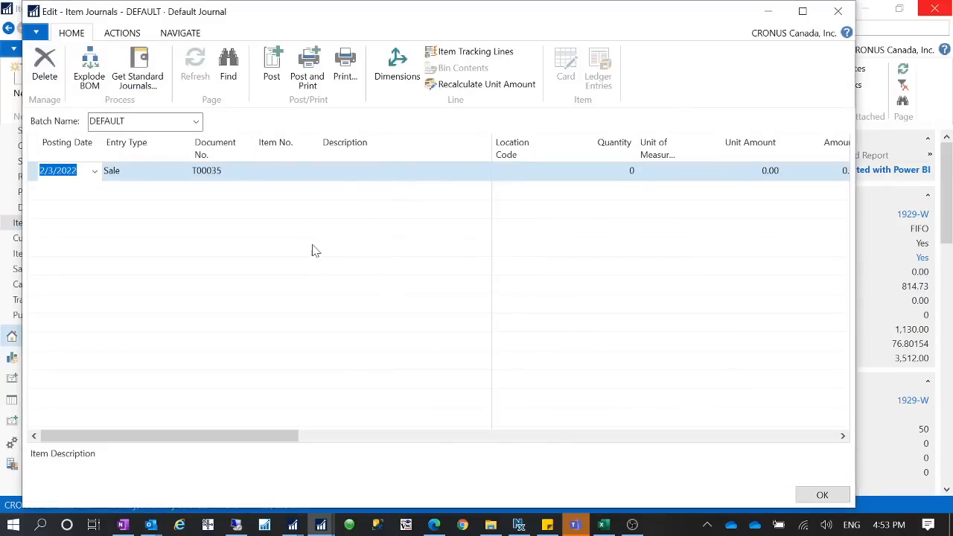
Step: Enter item 1929-W with location code BLUE and quantity 4 on the new sale journal line
{"action": "left_click", "coordinate": [273, 175]}
{"action": "type", "text": "1929-W"}
{"action": "key", "text": "Tab"}
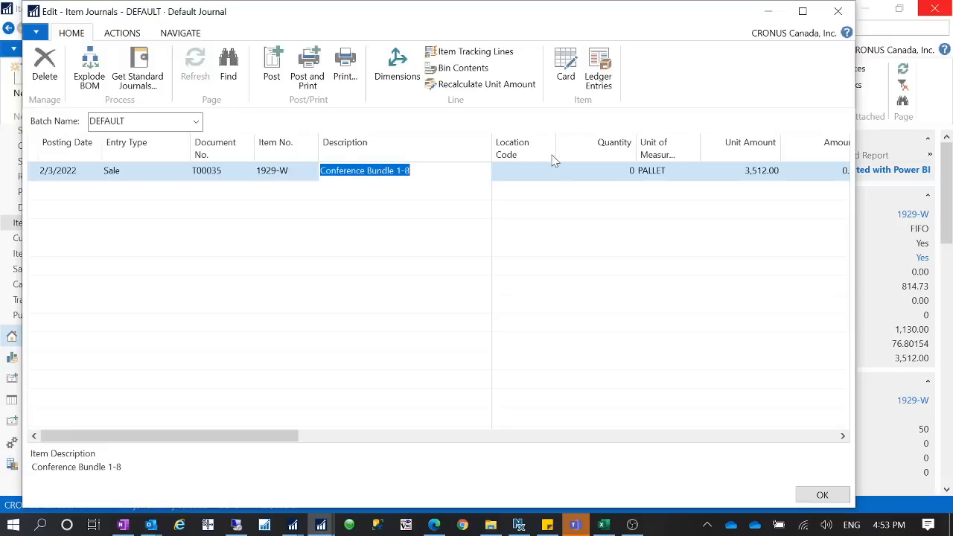
{"action": "left_click", "coordinate": [528, 175]}
{"action": "type", "text": "blue"}
{"action": "key", "text": "Tab"}
{"action": "type", "text": "4"}
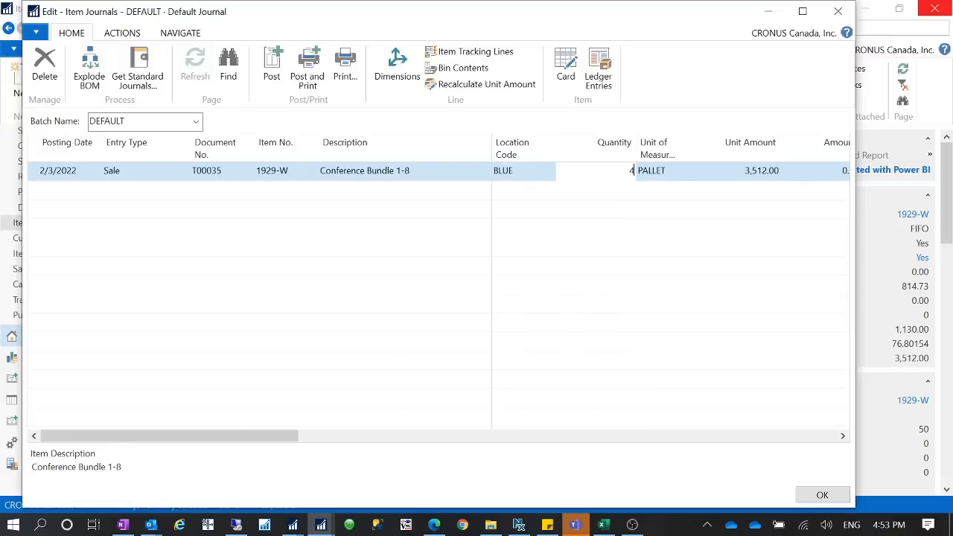
{"action": "key", "text": "Tab"}
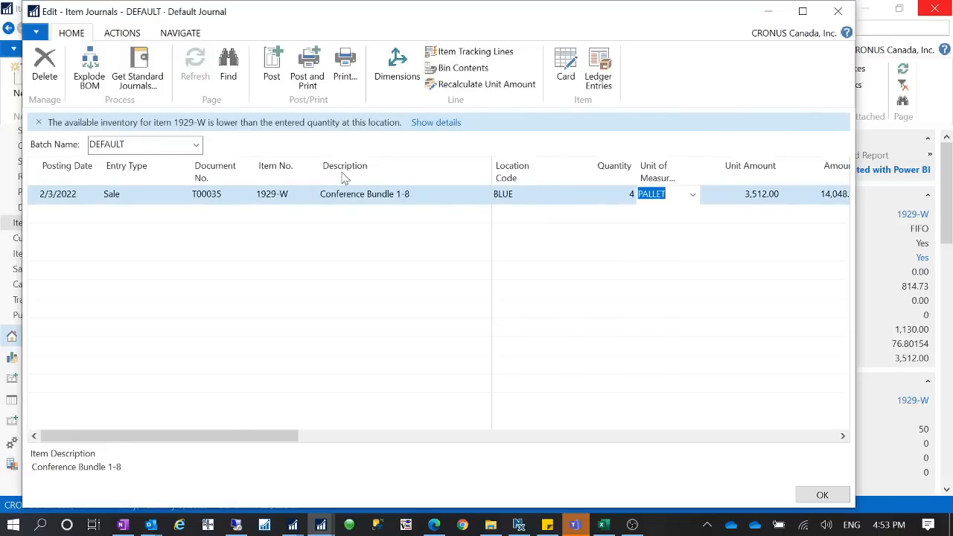